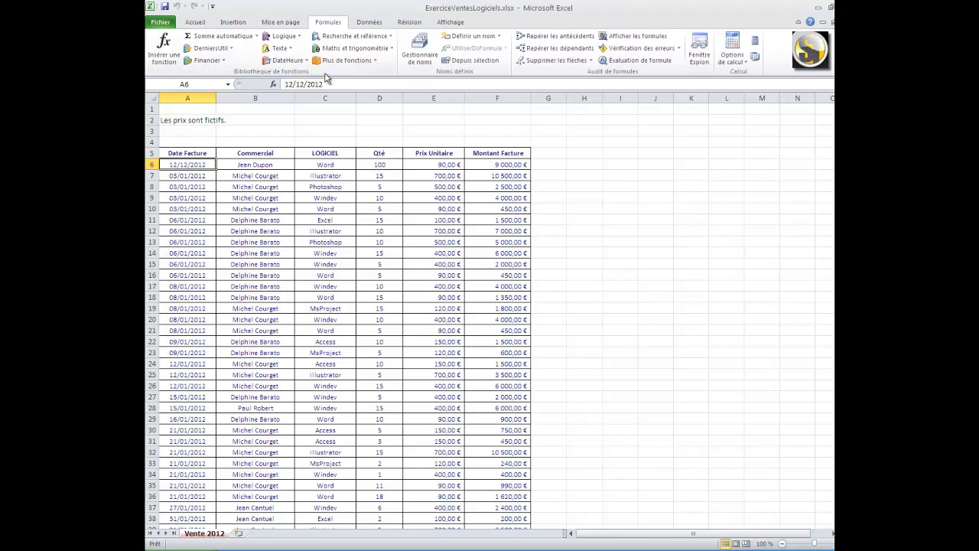
Create a pivot table on a new sheet from the Vente 2012 data, summing Montant Facture with Date Facture as row labels
click(241, 24)
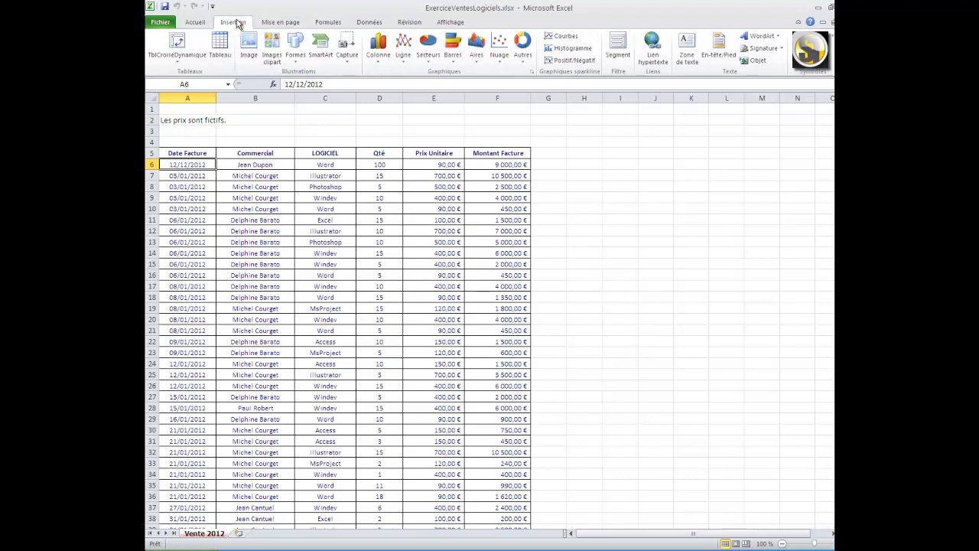
click(177, 47)
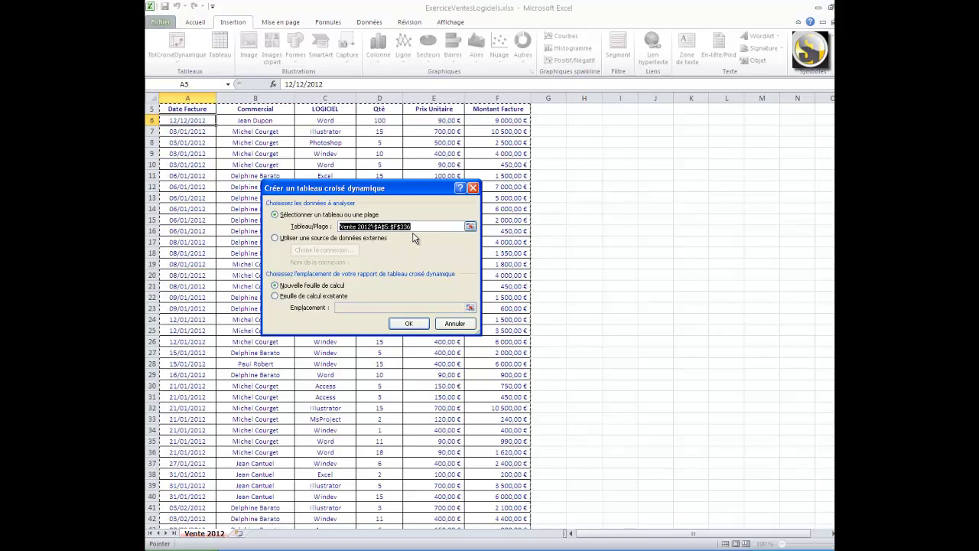
click(407, 323)
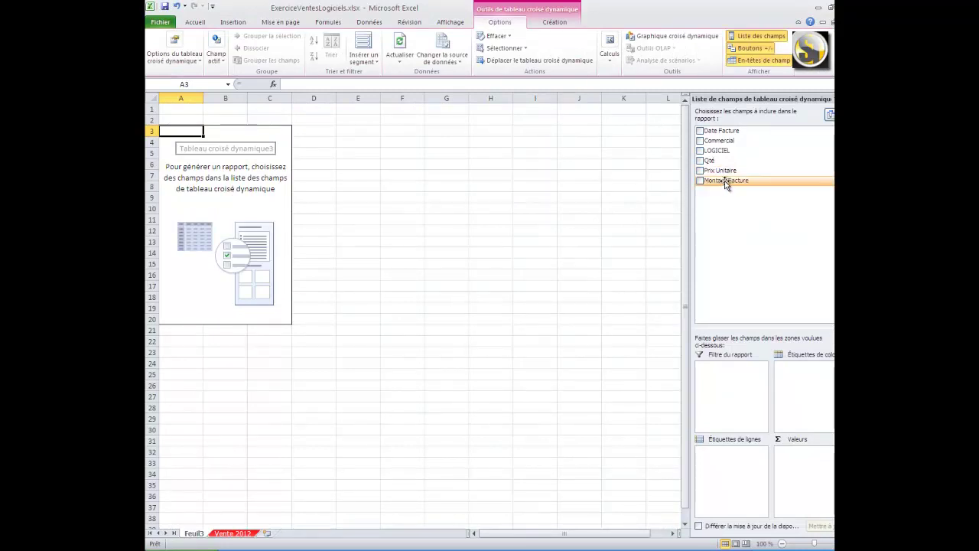
drag(726, 185, 813, 470)
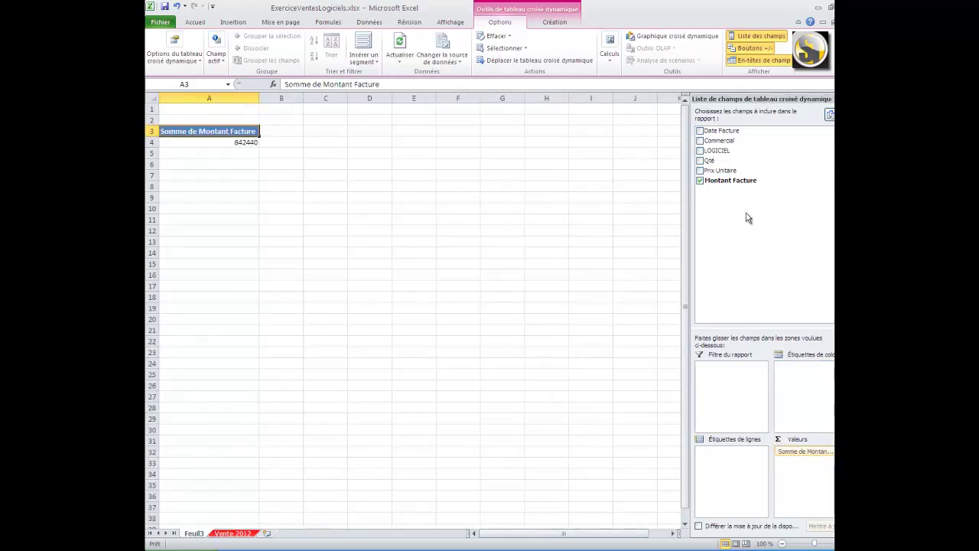
drag(733, 134, 734, 451)
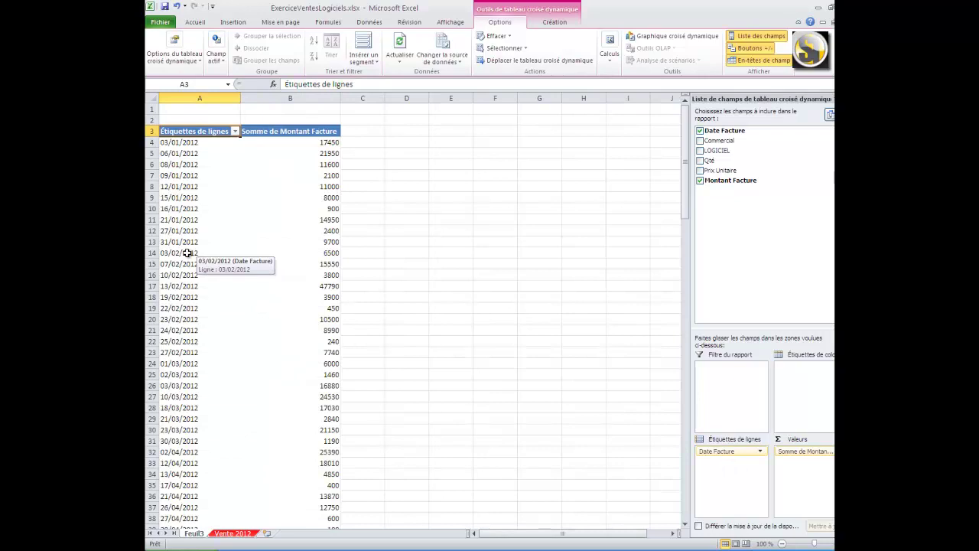
Group the pivot table's Date Facture row labels by month (Mois)
right_click(187, 254)
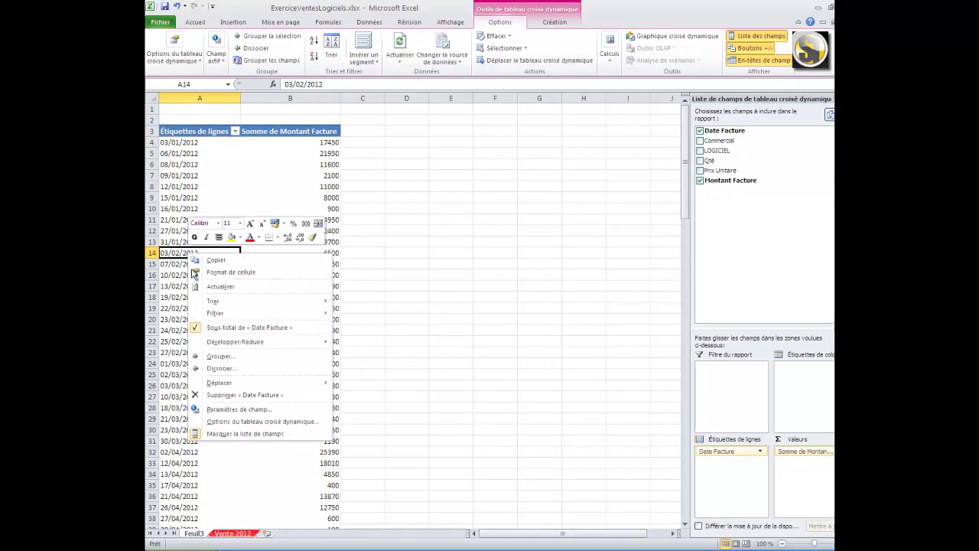
click(219, 356)
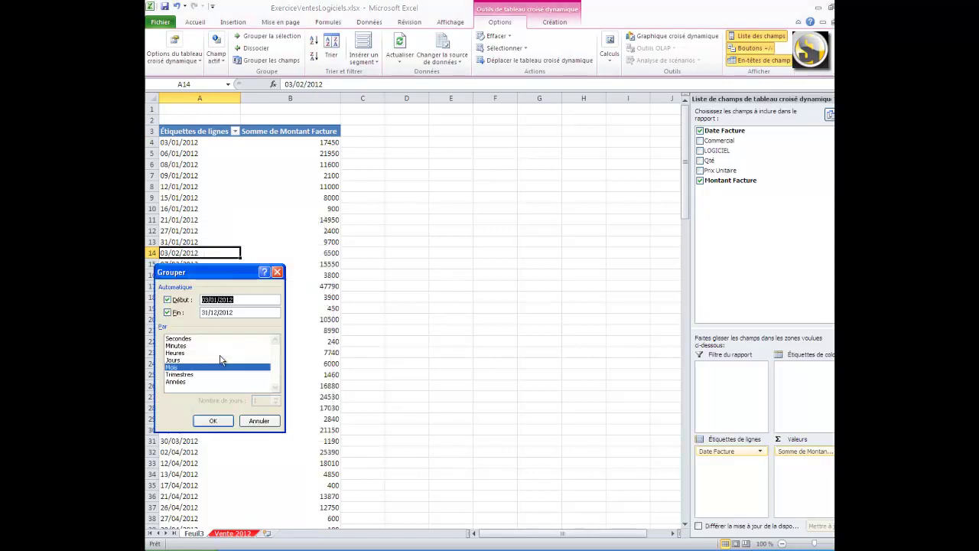
click(211, 423)
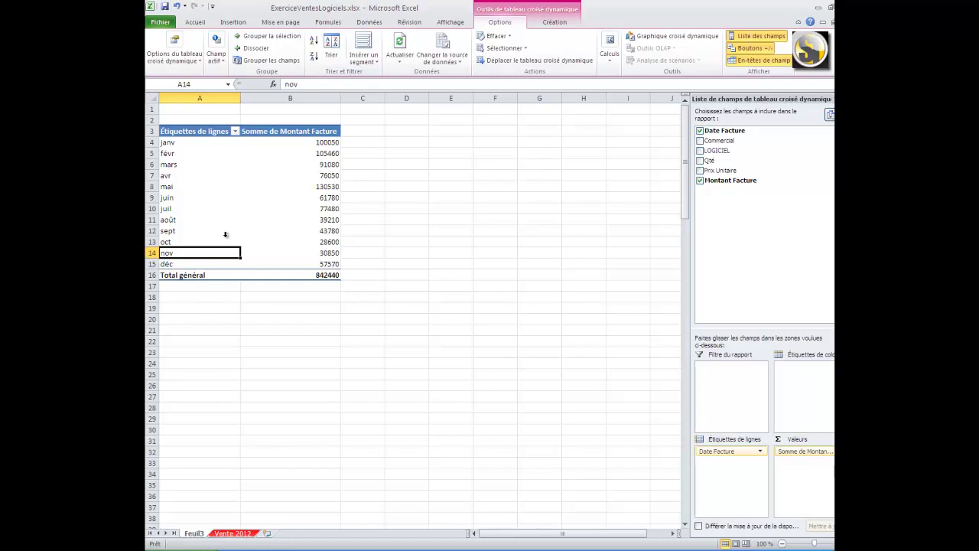
Create a second pivot table on another new sheet from the Vente 2012 data, summing Montant Facture by Date Facture
click(237, 533)
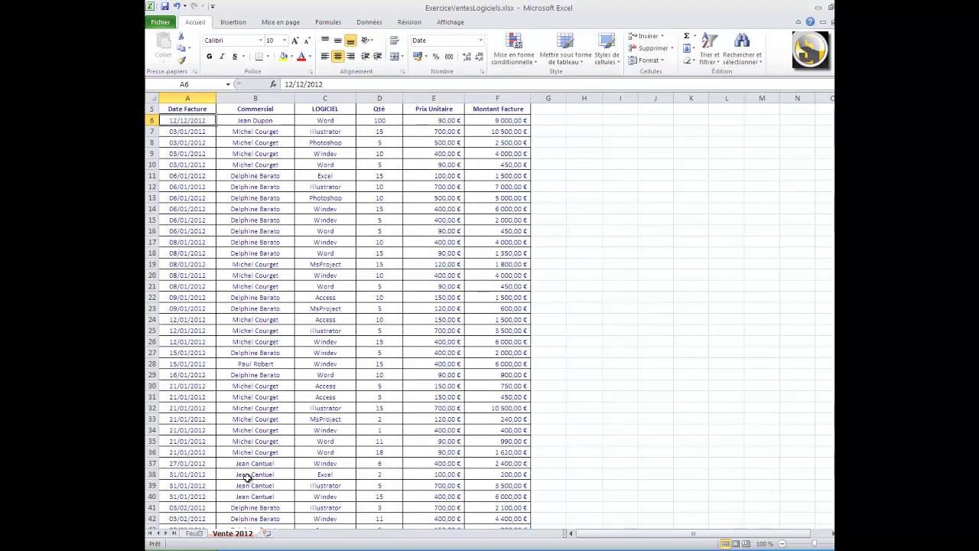
click(233, 22)
click(180, 44)
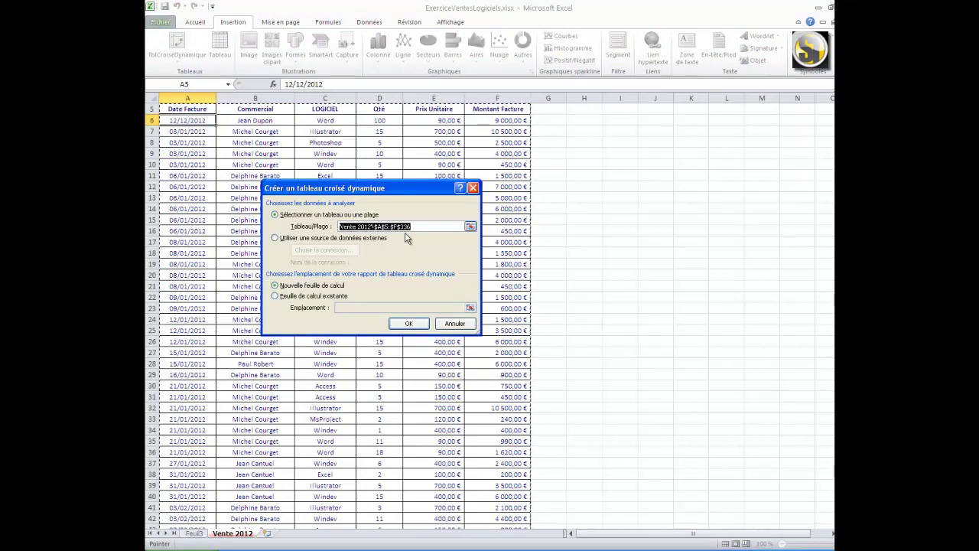
click(397, 323)
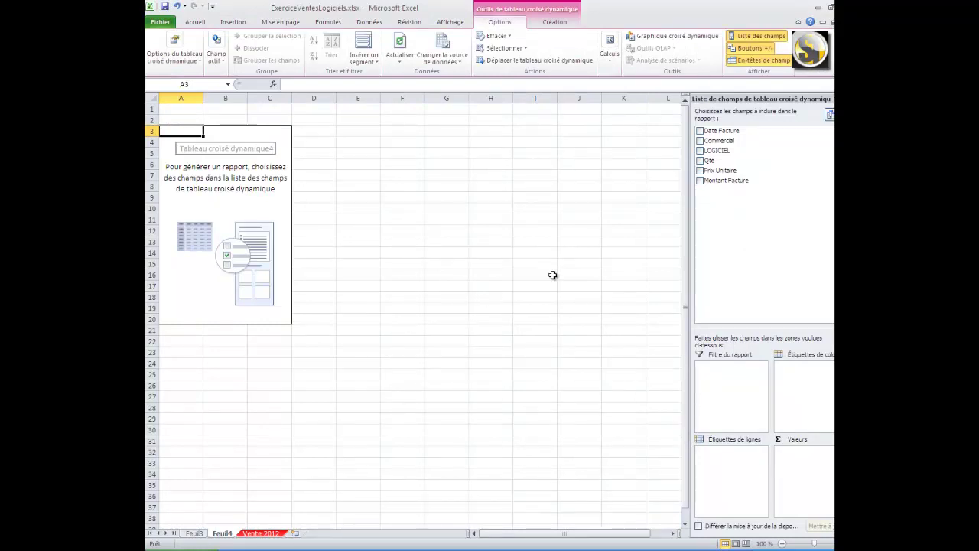
drag(722, 181, 803, 457)
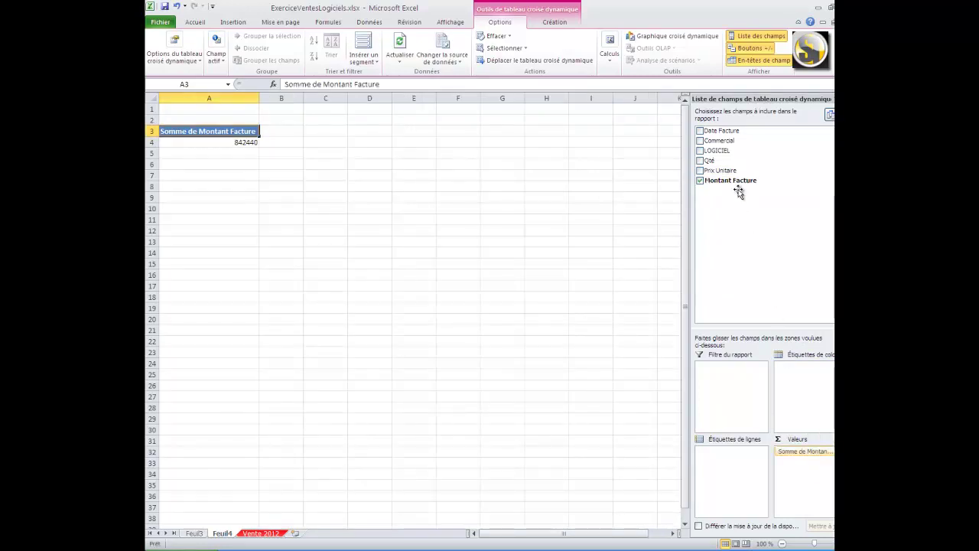
drag(730, 131, 736, 456)
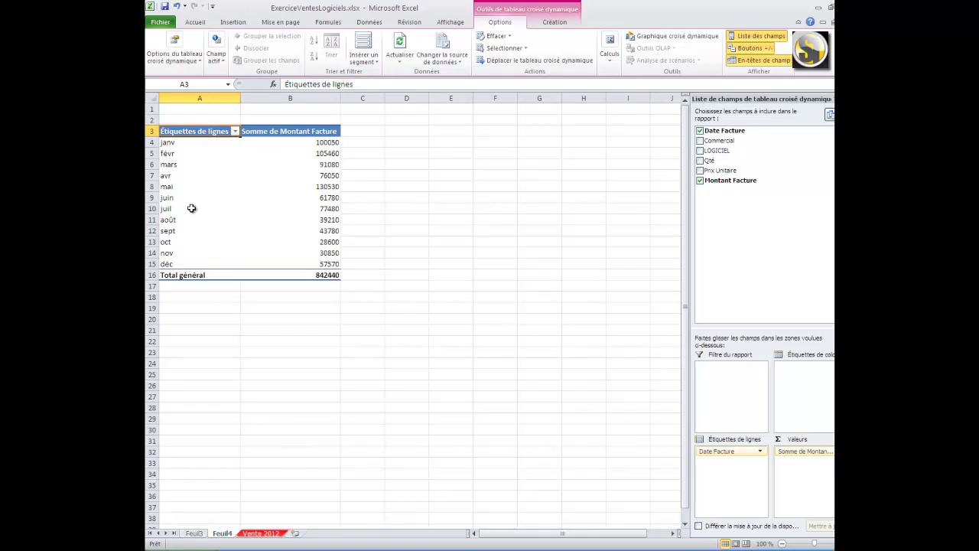
Group the second pivot table's dates by quarter (Trimestres) only, instead of by month
right_click(181, 194)
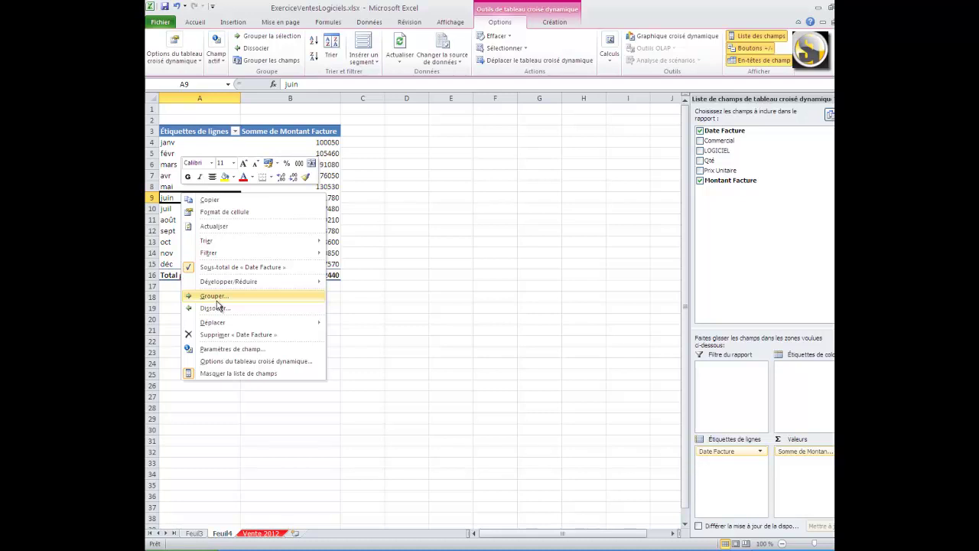
click(215, 296)
click(198, 320)
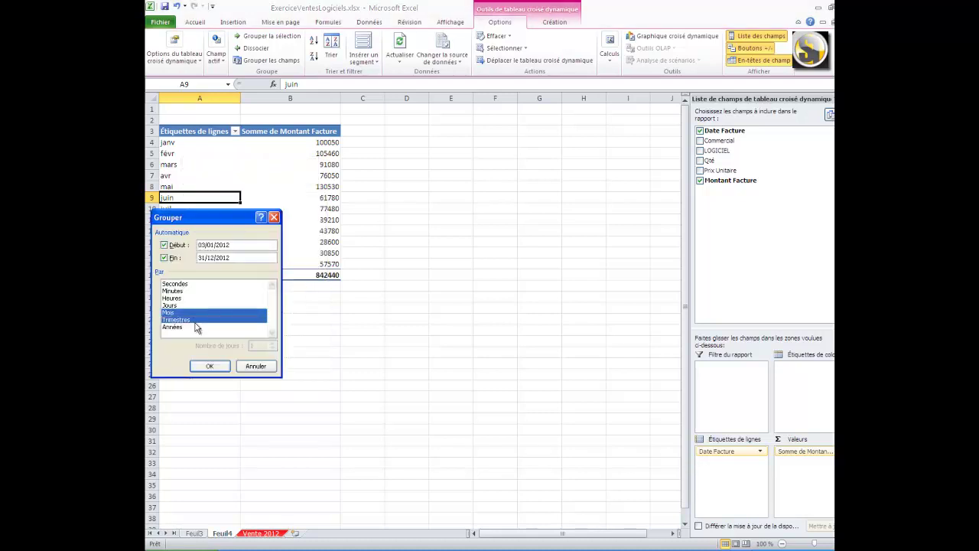
click(194, 313)
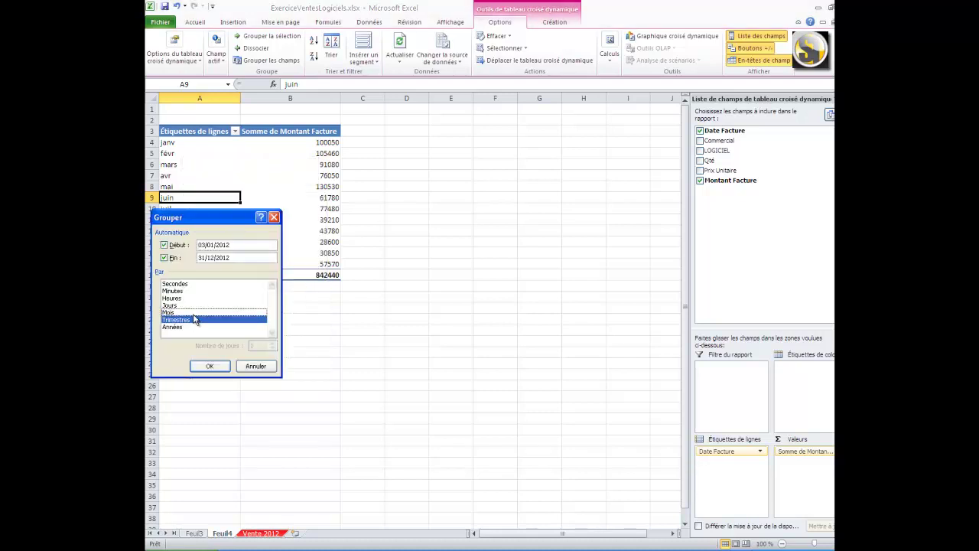
click(197, 369)
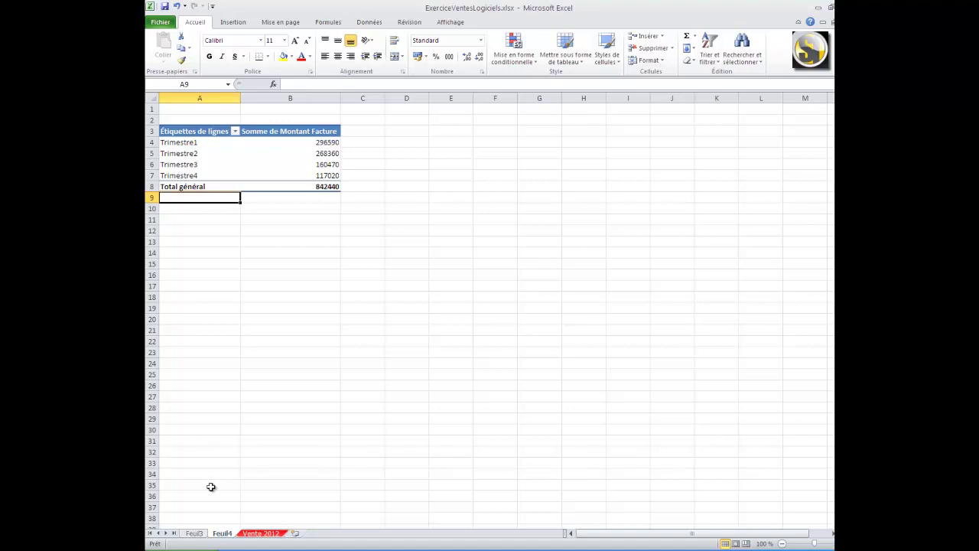
Check the date grouping of the first pivot table on Feuil3 and return to the Vente 2012 source data
click(195, 533)
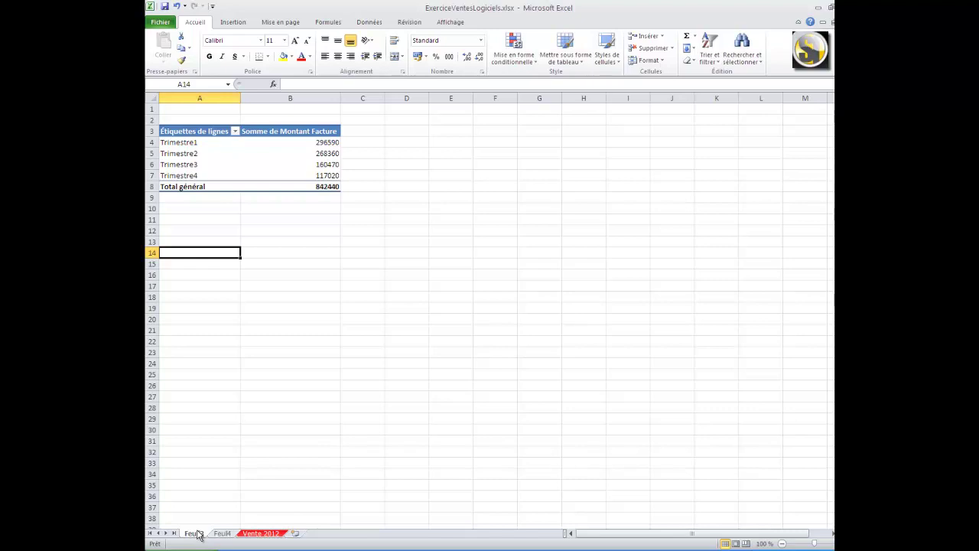
click(264, 533)
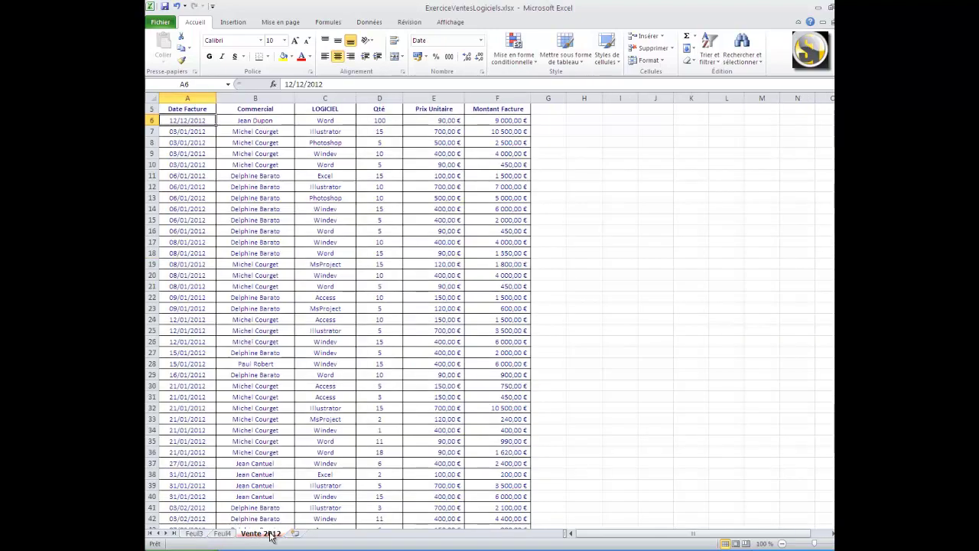
Delete both pivot table sheets, Feuil4 and Feuil3
click(221, 533)
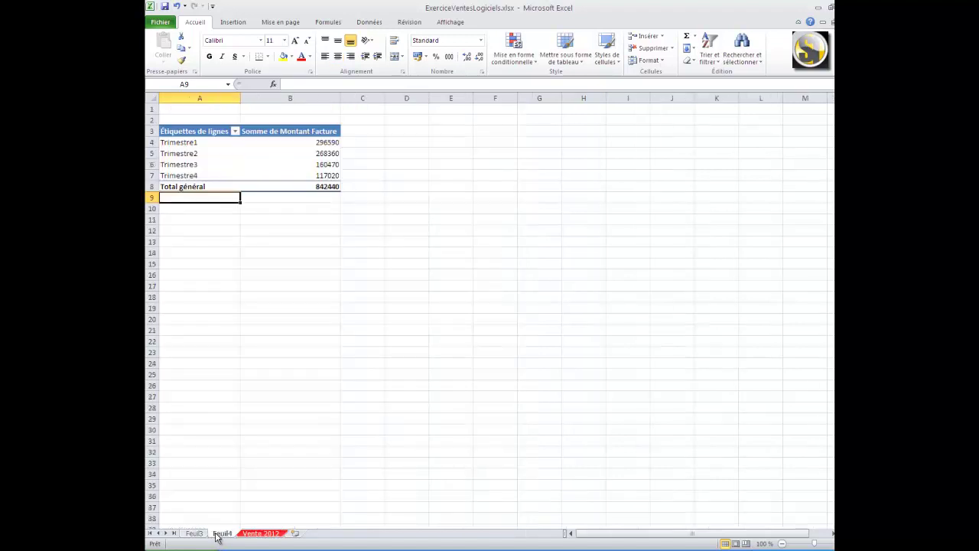
right_click(219, 535)
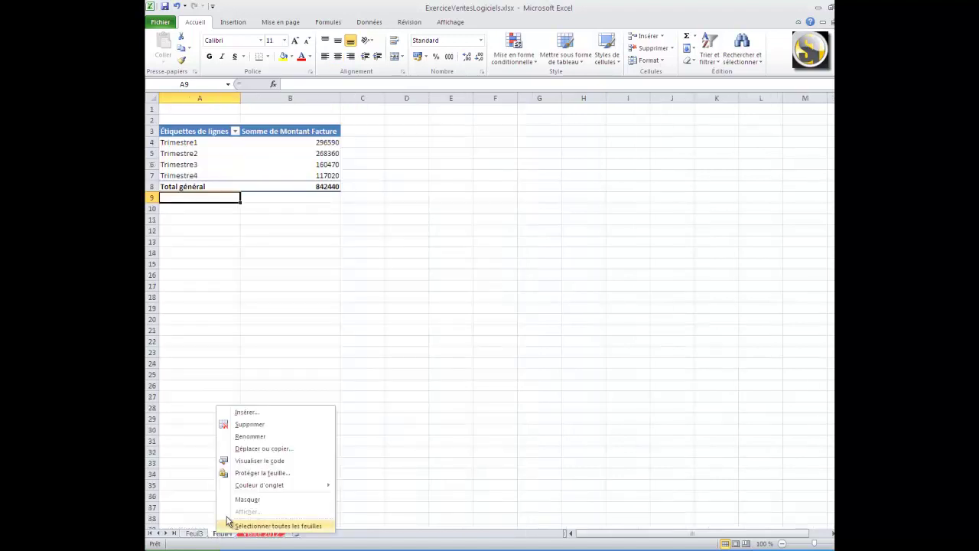
click(245, 428)
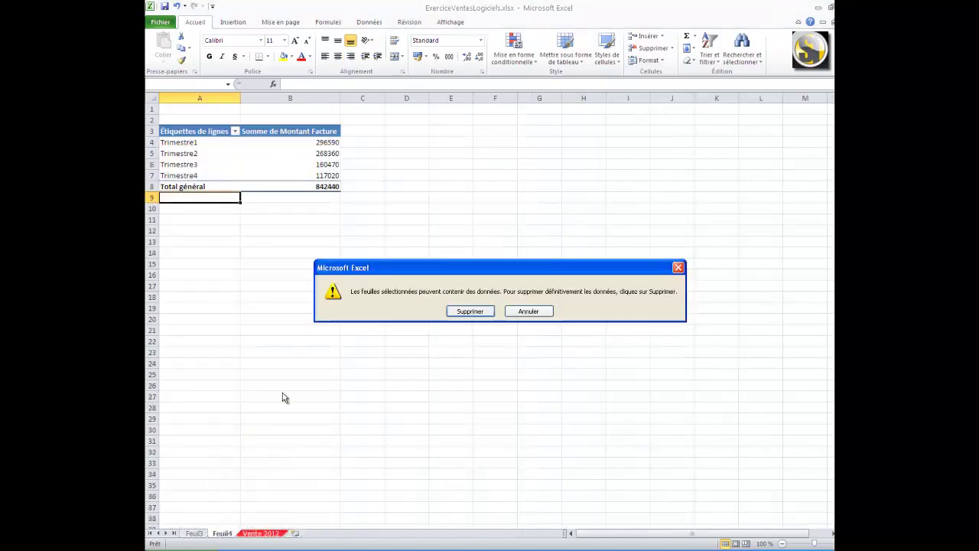
click(470, 311)
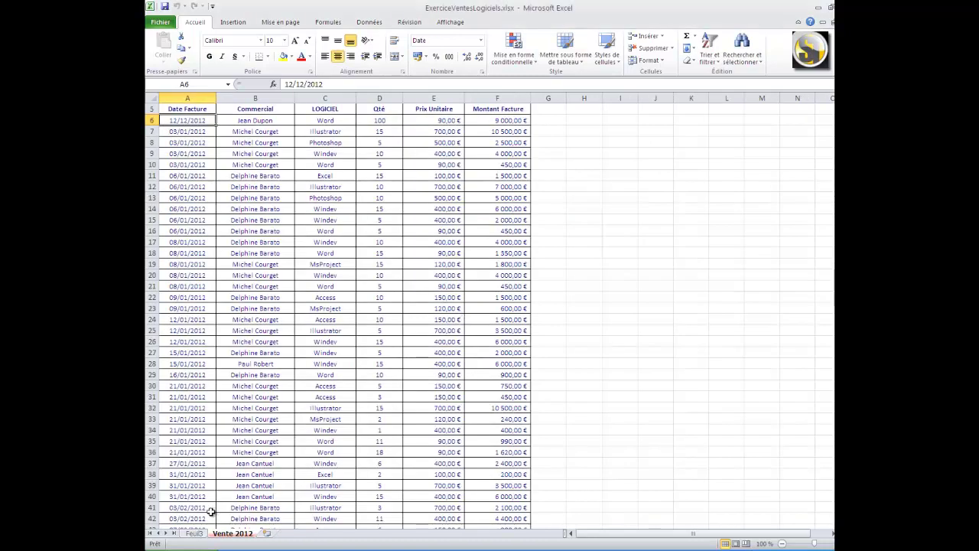
click(192, 535)
right_click(193, 533)
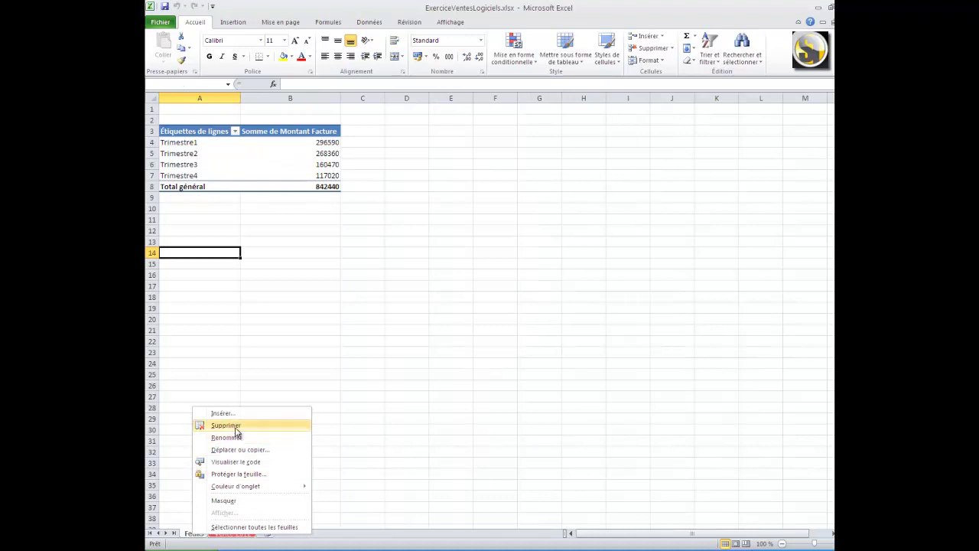
click(237, 430)
key(Return)
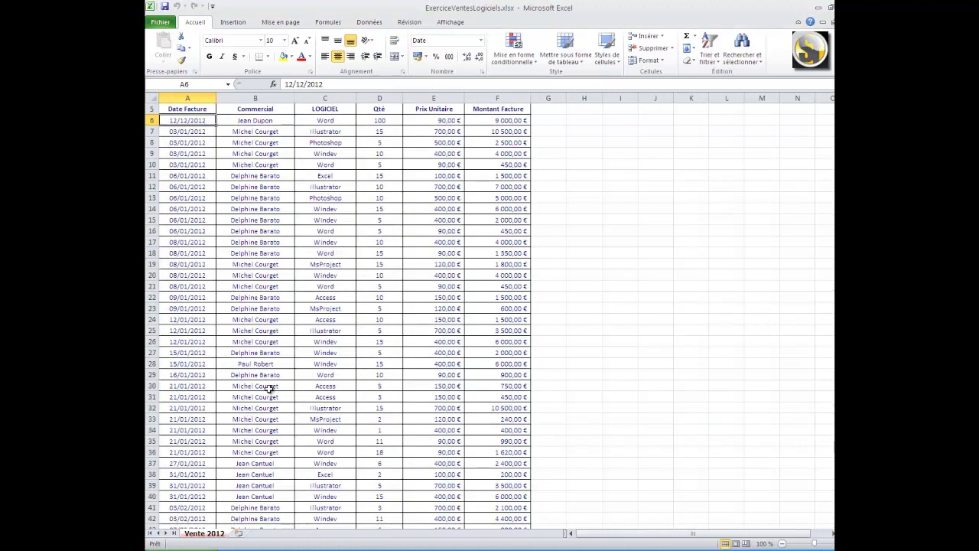
Select the whole sales table on Vente 2012, including its headers, and name the range mois
click(266, 298)
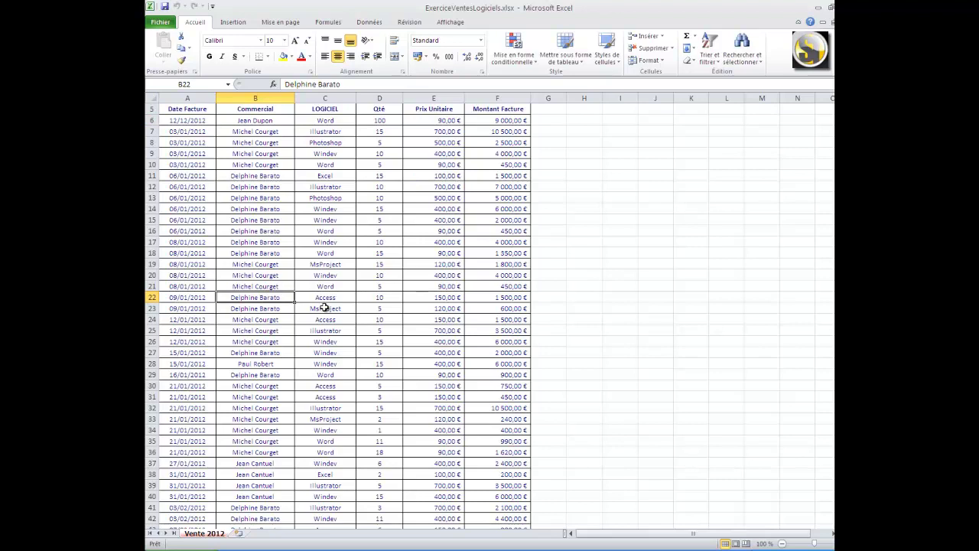
scroll(333, 319, up, 1)
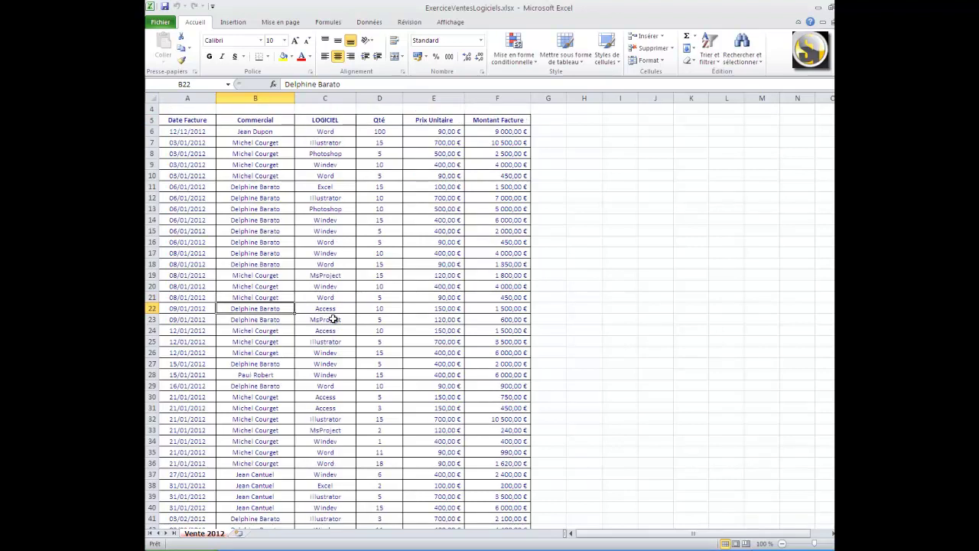
key(ctrl+a)
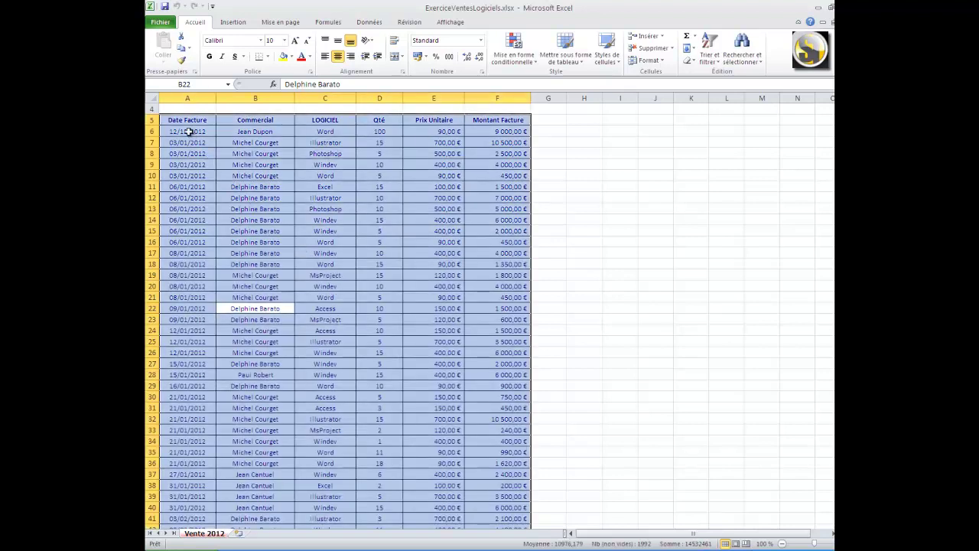
click(202, 85)
text(mois)
key(Return)
Deselect the sales table and check the workbook's list of defined names for mois
click(290, 176)
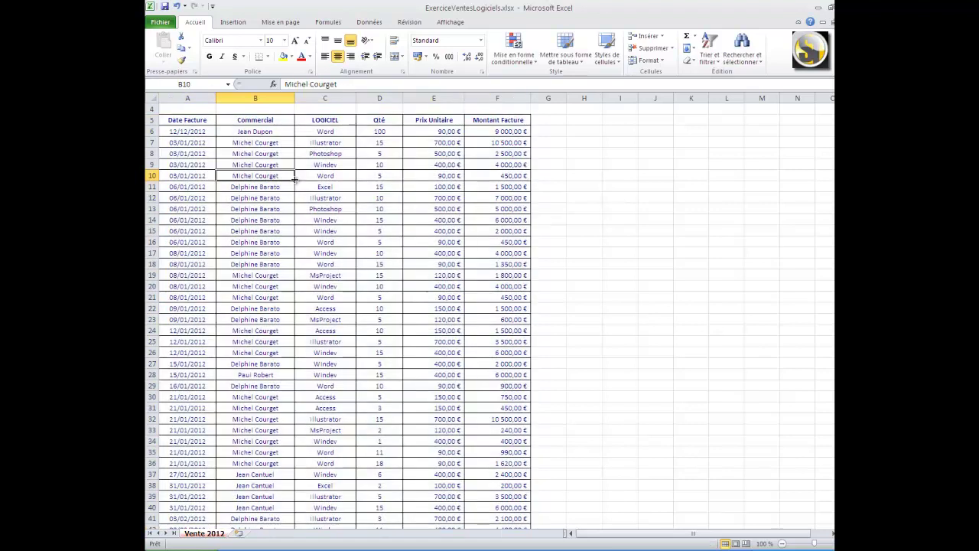
click(231, 83)
click(228, 84)
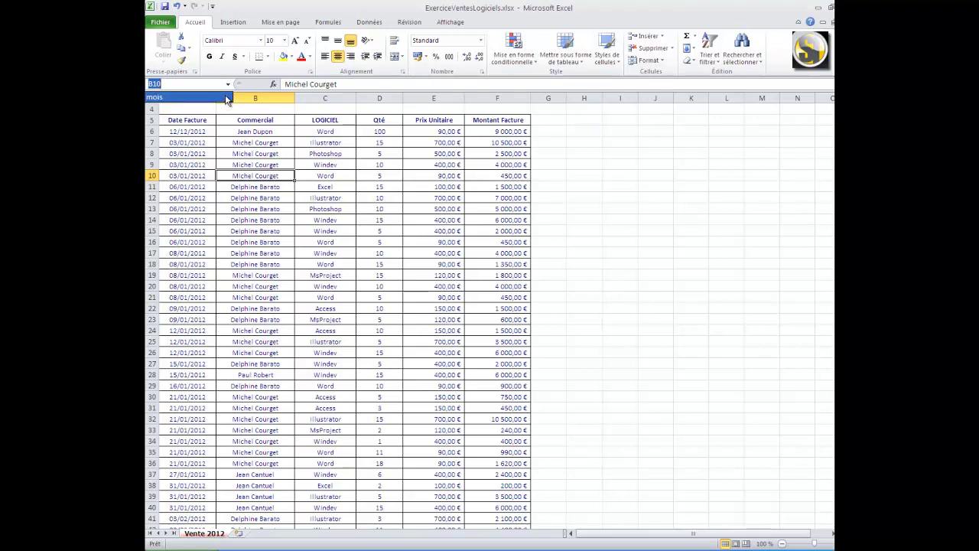
click(318, 23)
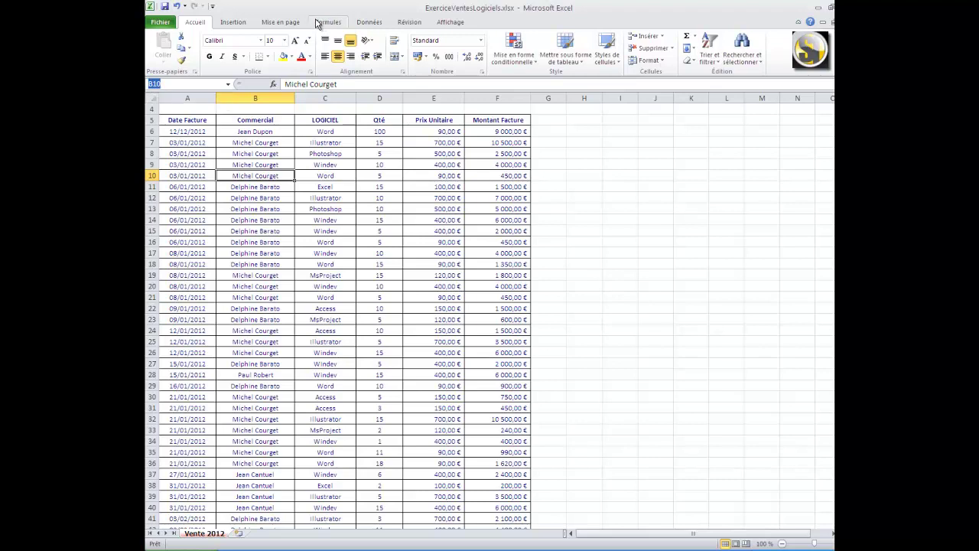
click(318, 23)
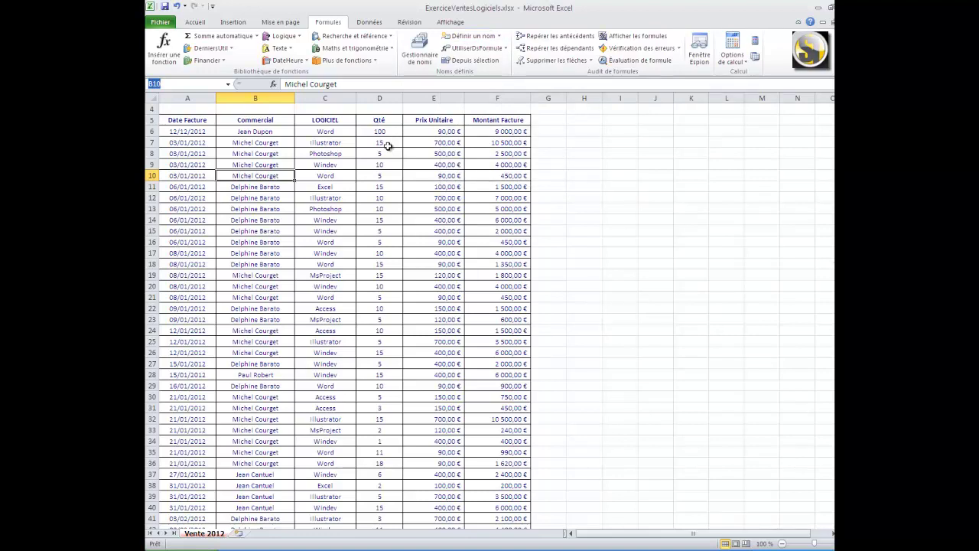
Give the whole sales table a second range name, trimestre, and open the list of defined names
click(377, 184)
key(ctrl+a)
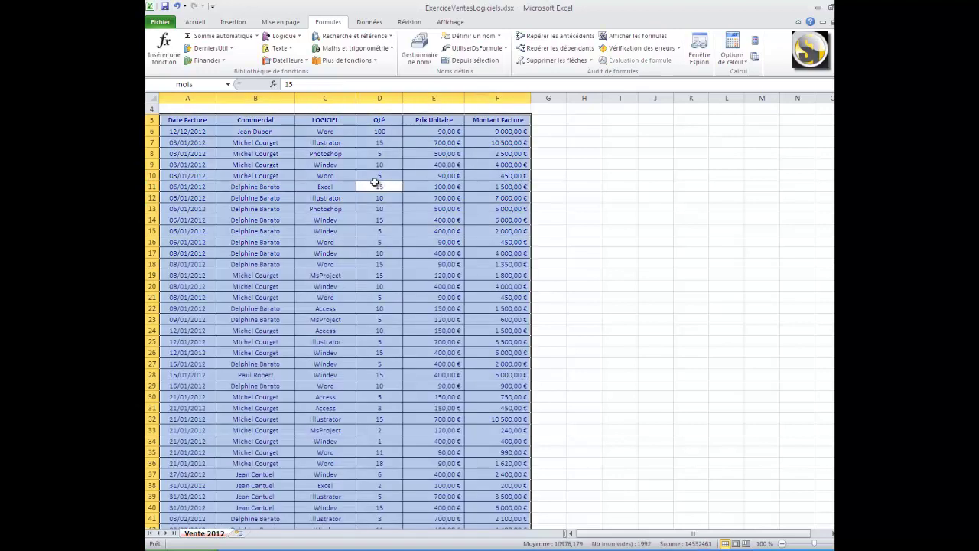
click(198, 84)
text(trimestre)
key(Return)
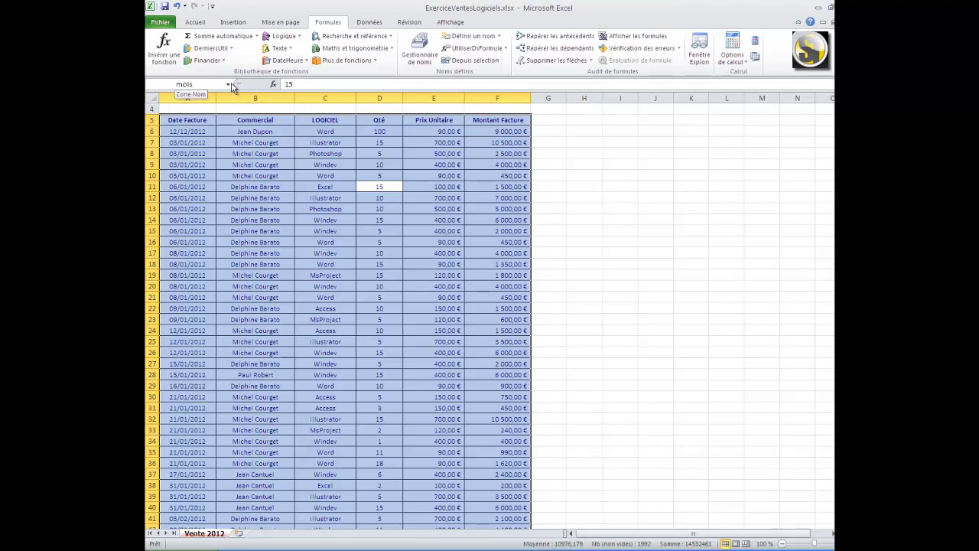
click(232, 87)
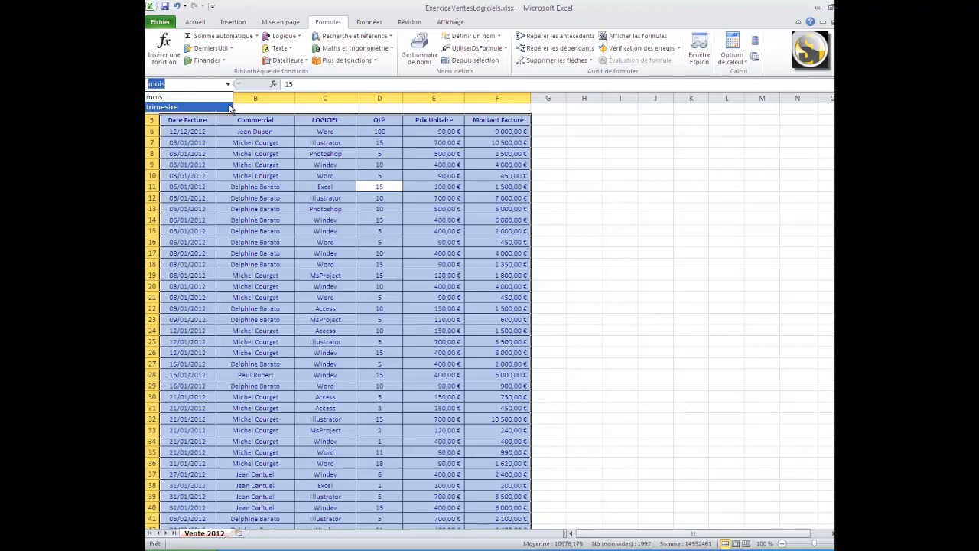
Create a pivot table on a new worksheet, using the named range =mois as its source
click(302, 196)
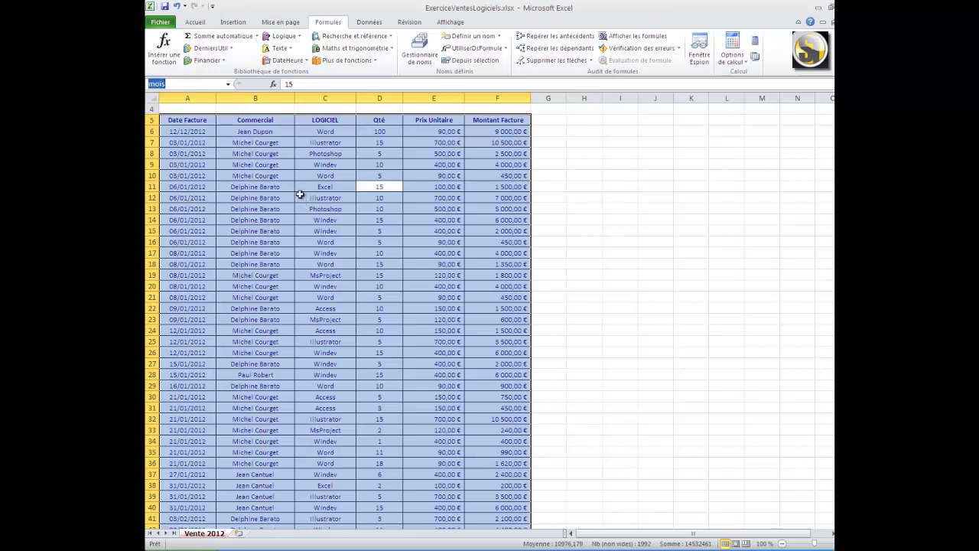
click(233, 23)
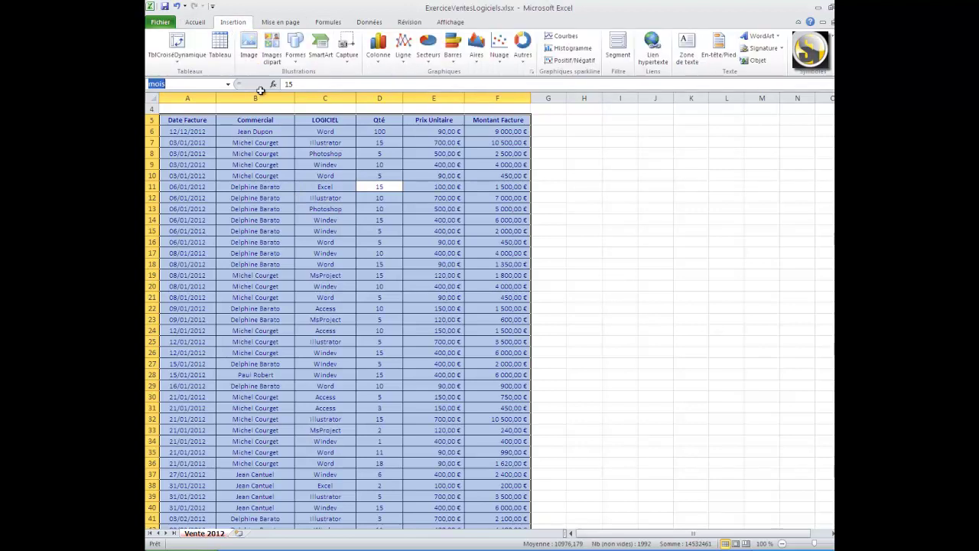
click(293, 212)
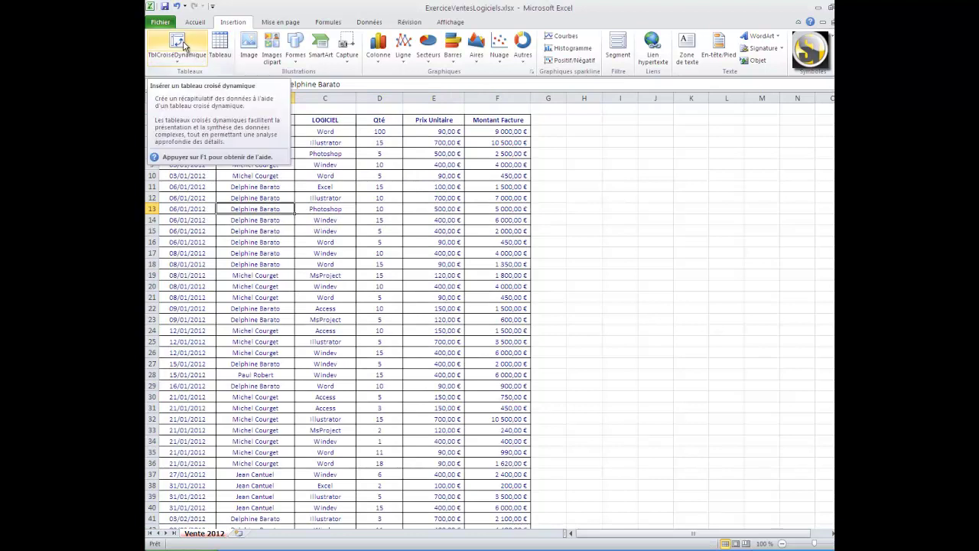
click(184, 46)
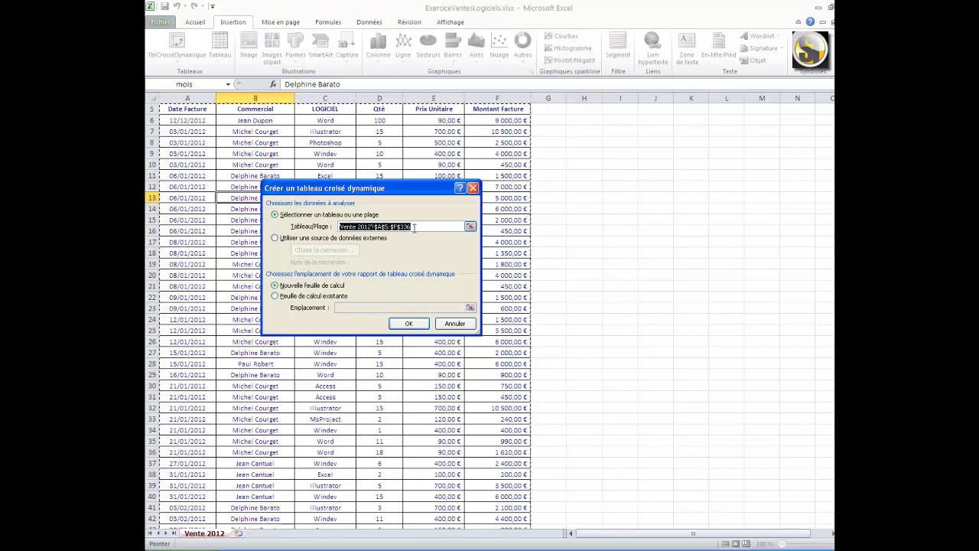
text(=mois)
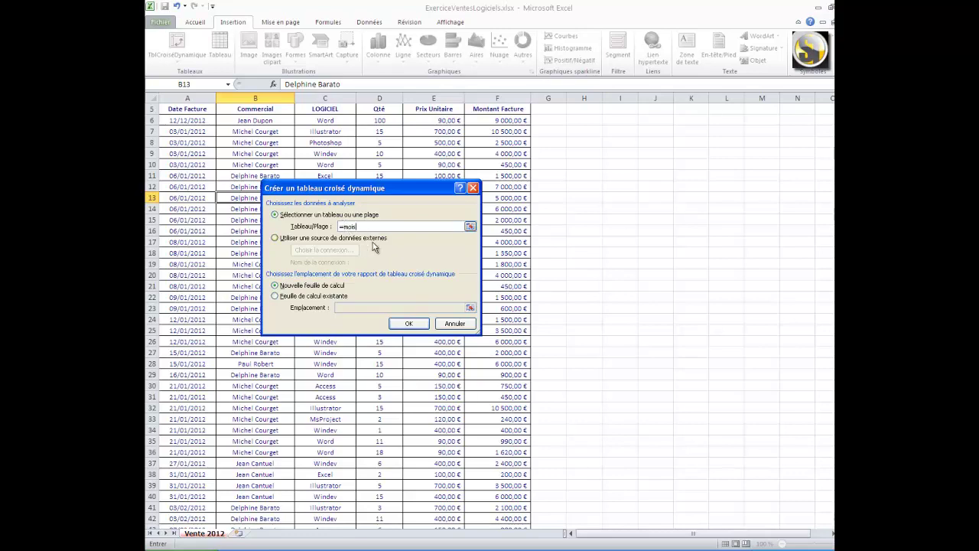
click(402, 323)
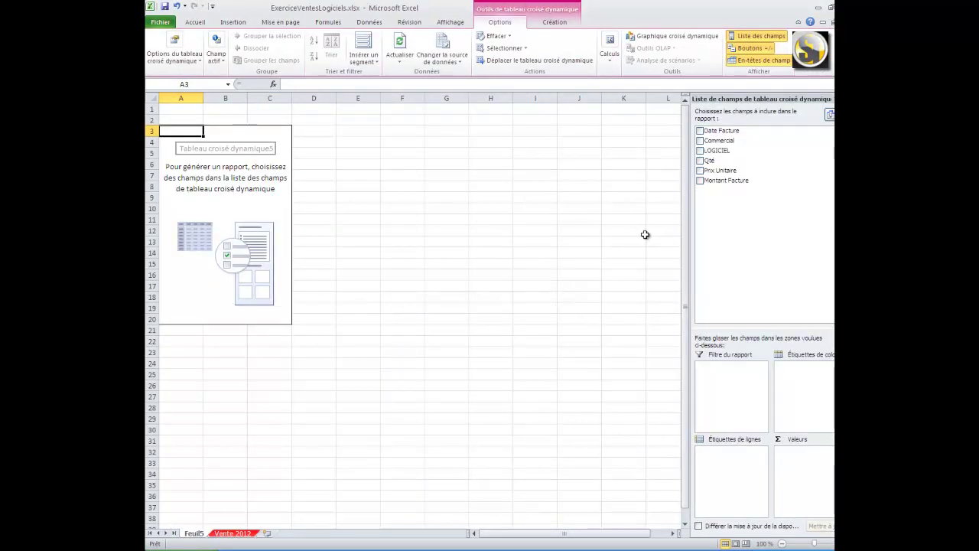
Sum Montant Facture in the pivot table with Date Facture as row labels, and group the dates by Mois
drag(720, 180, 806, 456)
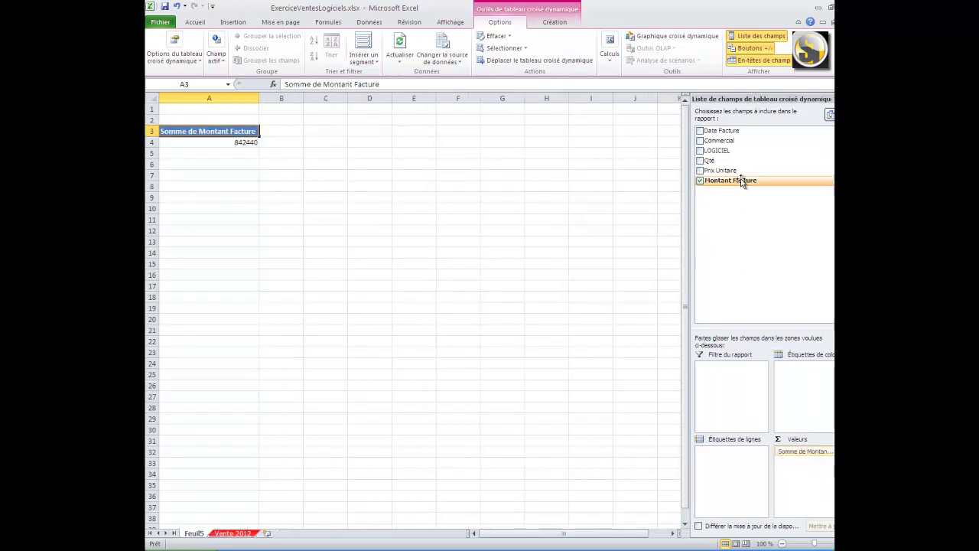
drag(737, 131, 749, 461)
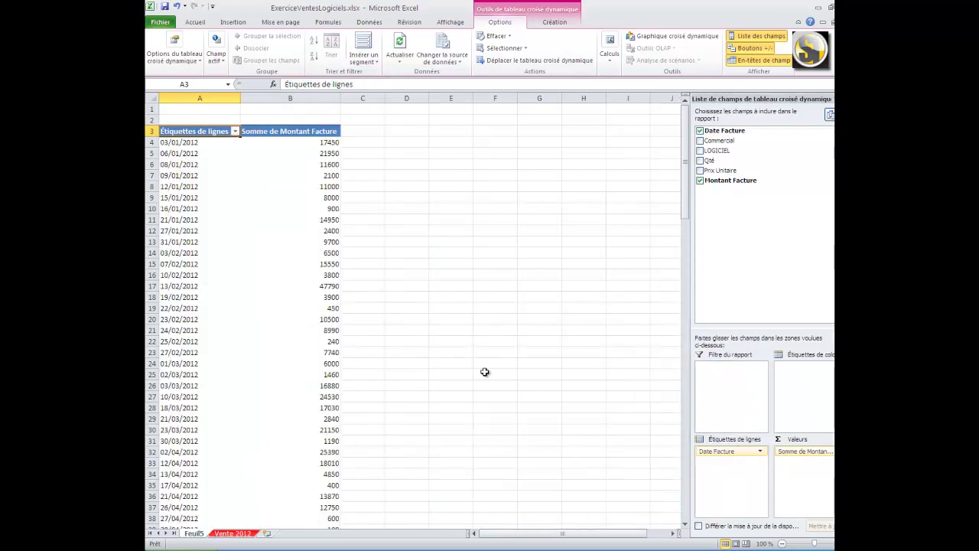
right_click(207, 217)
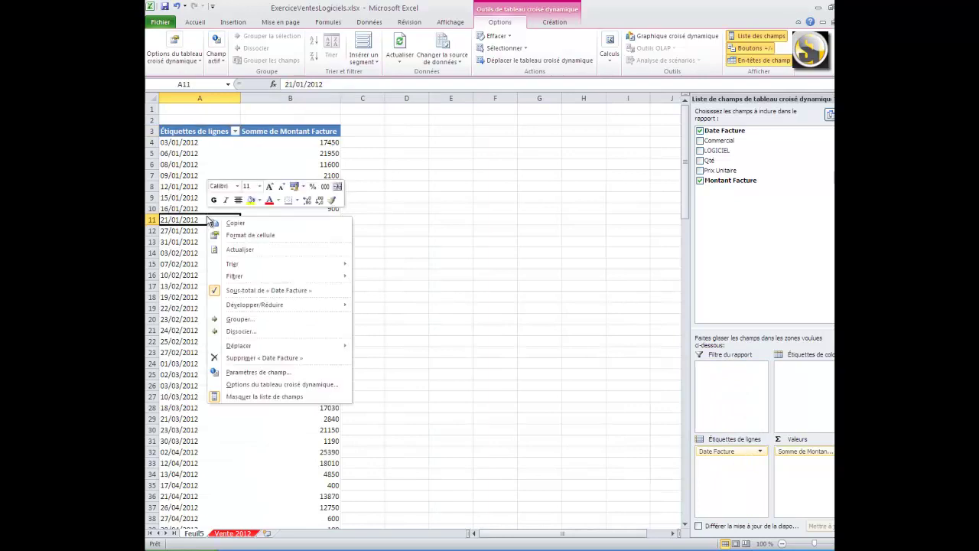
click(237, 319)
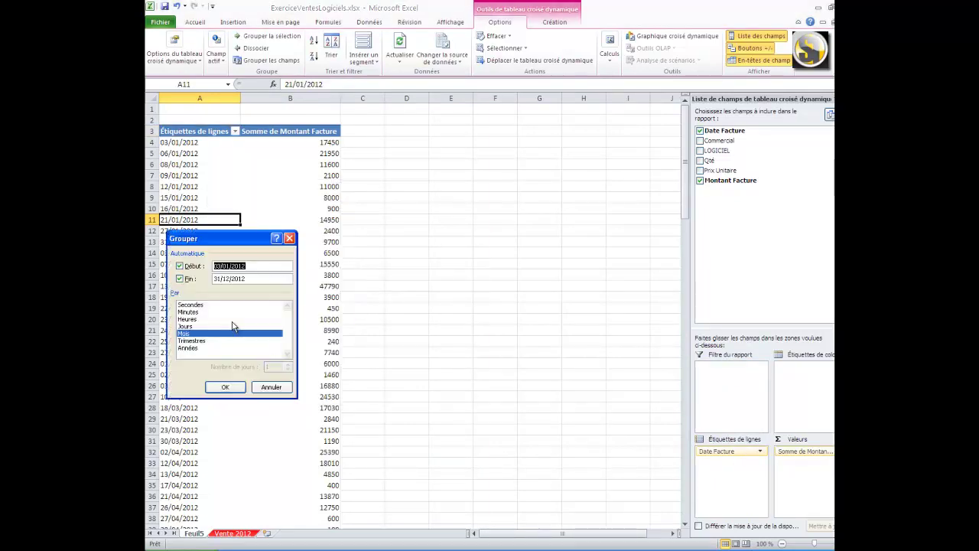
click(225, 387)
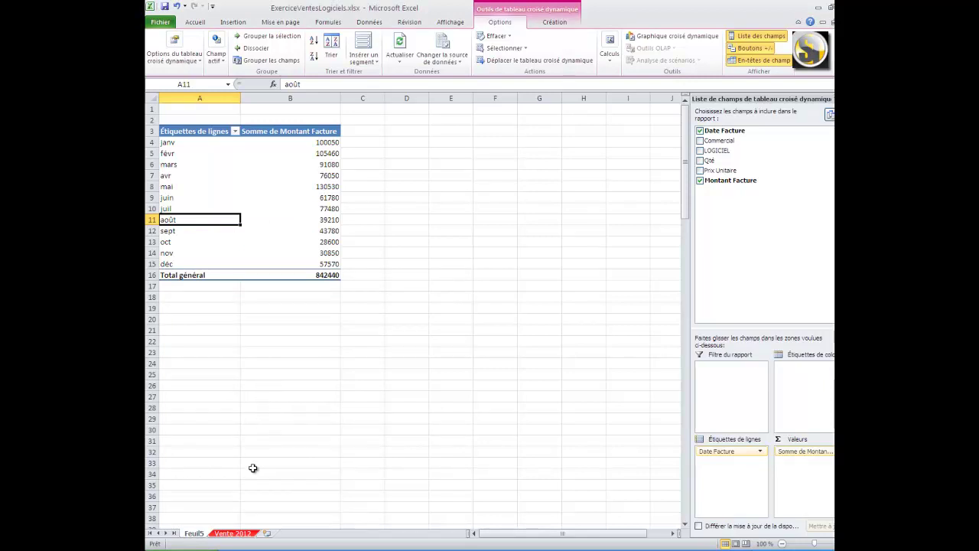
Rename the monthly pivot table's sheet Mois and return to the Vente 2012 sheet
double_click(194, 533)
text(Mois)
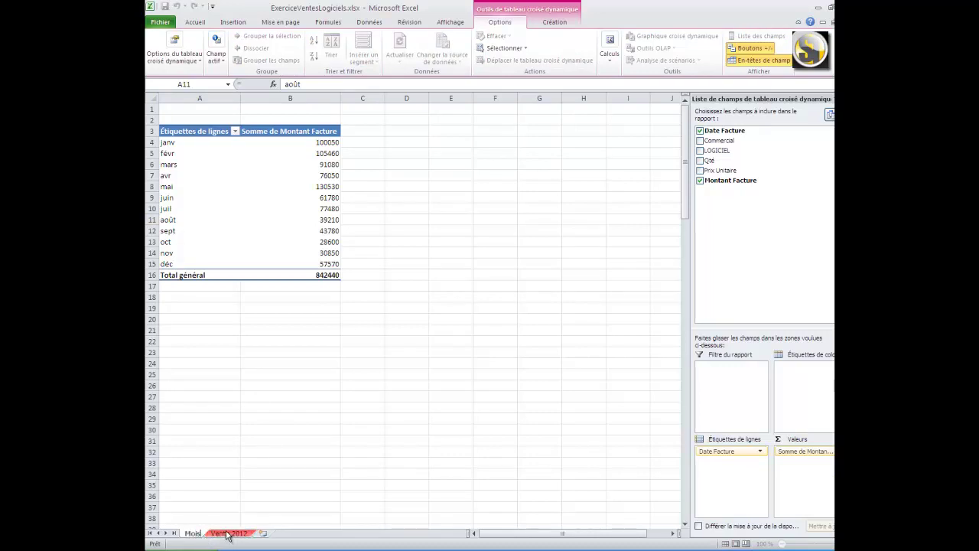
click(229, 533)
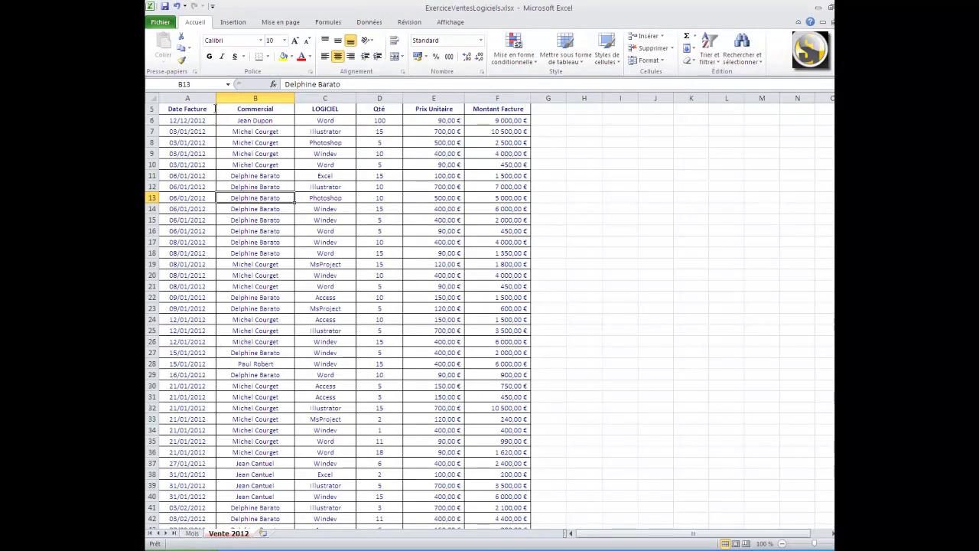
Create a second pivot table on a new worksheet, using the named range =trimestre as its source
click(232, 21)
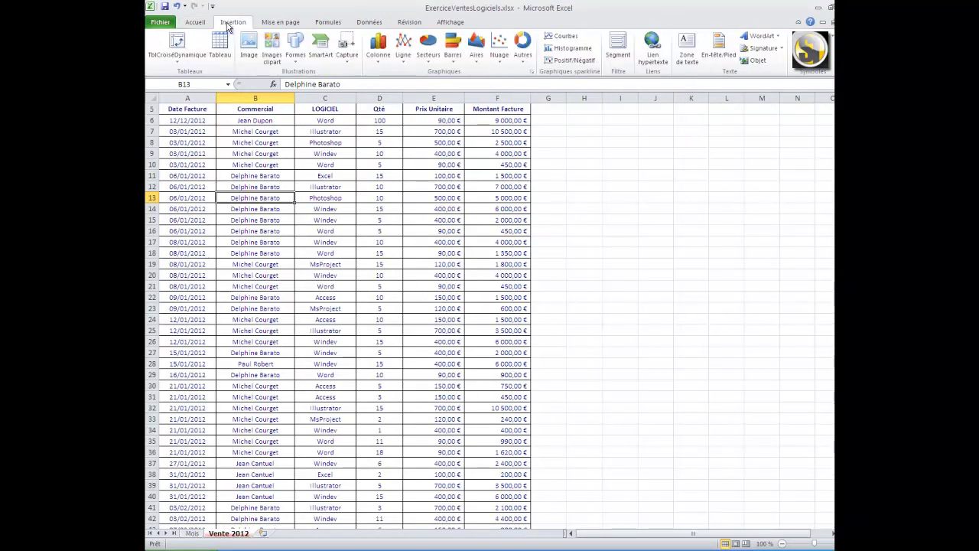
click(184, 43)
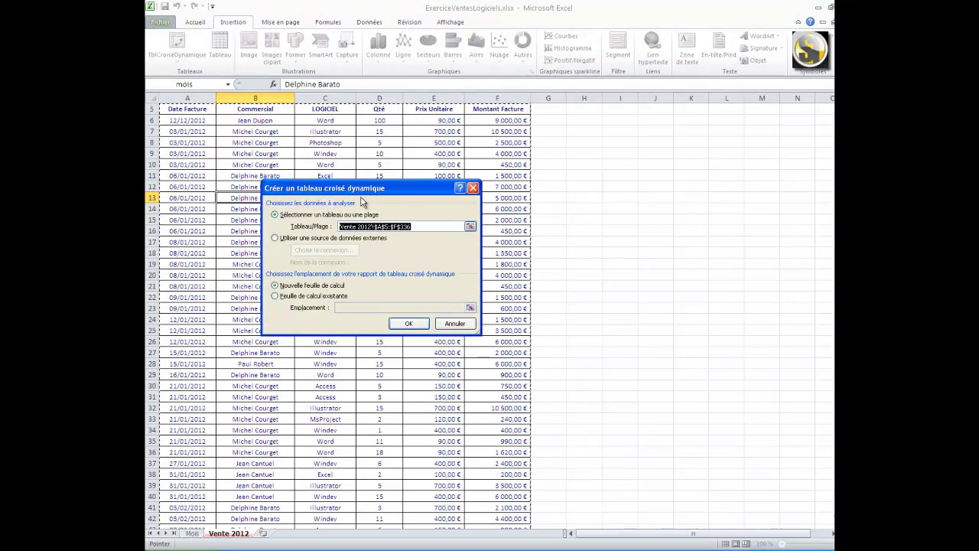
text(=trimestre)
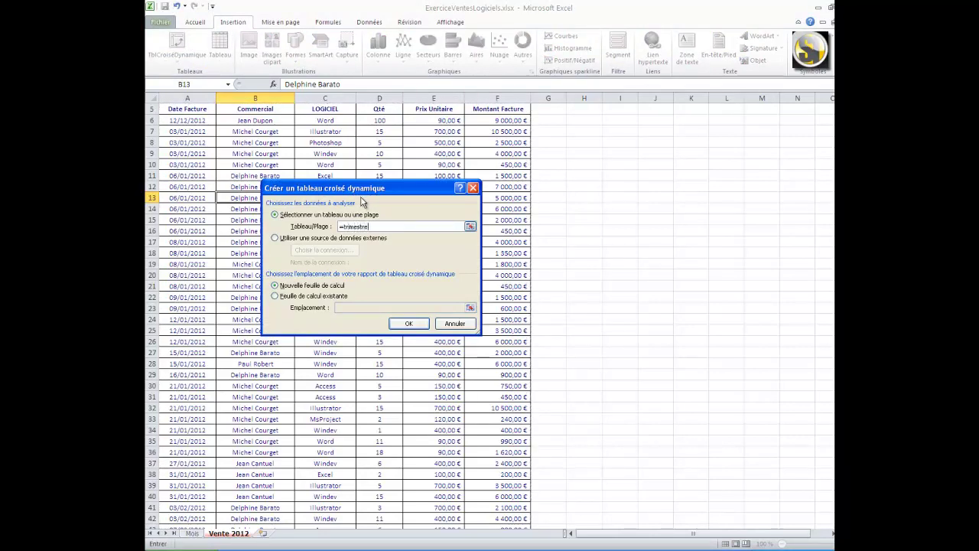
click(412, 325)
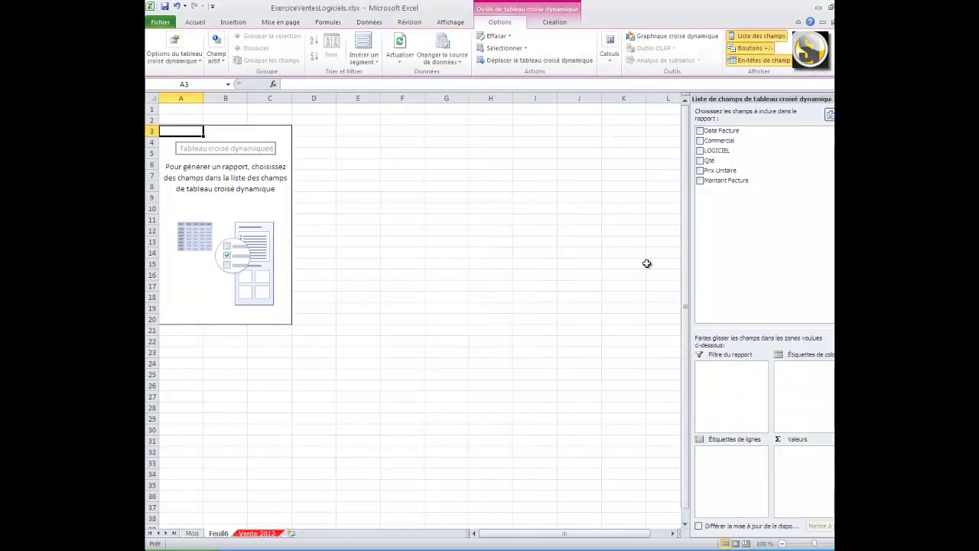
Sum Montant Facture in the second pivot table with Date Facture as row labels, grouping the dates by Trimestres only
drag(730, 181, 795, 456)
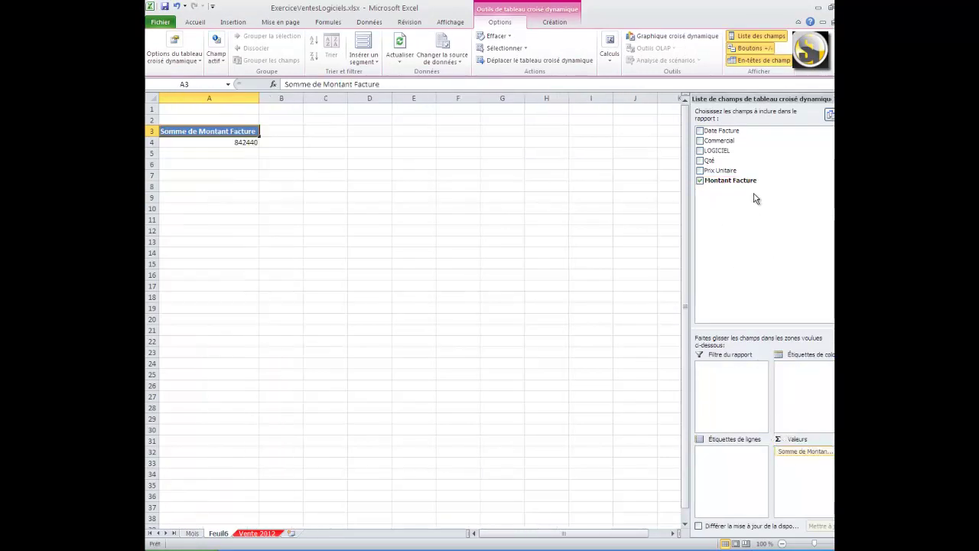
drag(737, 130, 740, 470)
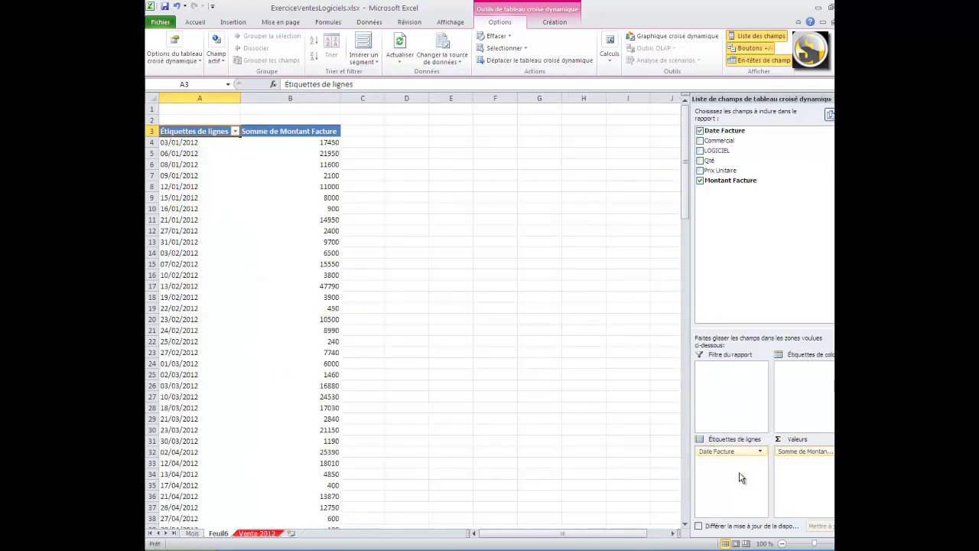
right_click(207, 220)
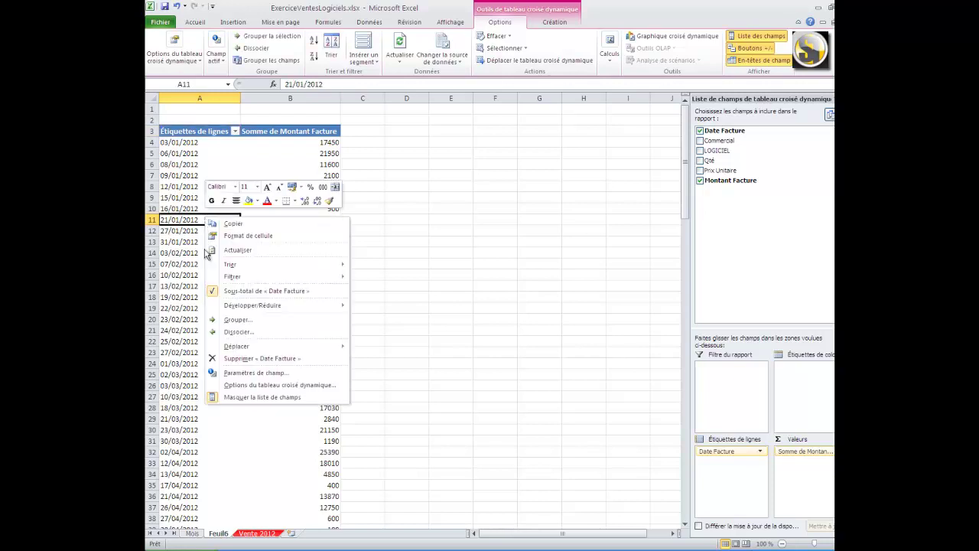
click(219, 318)
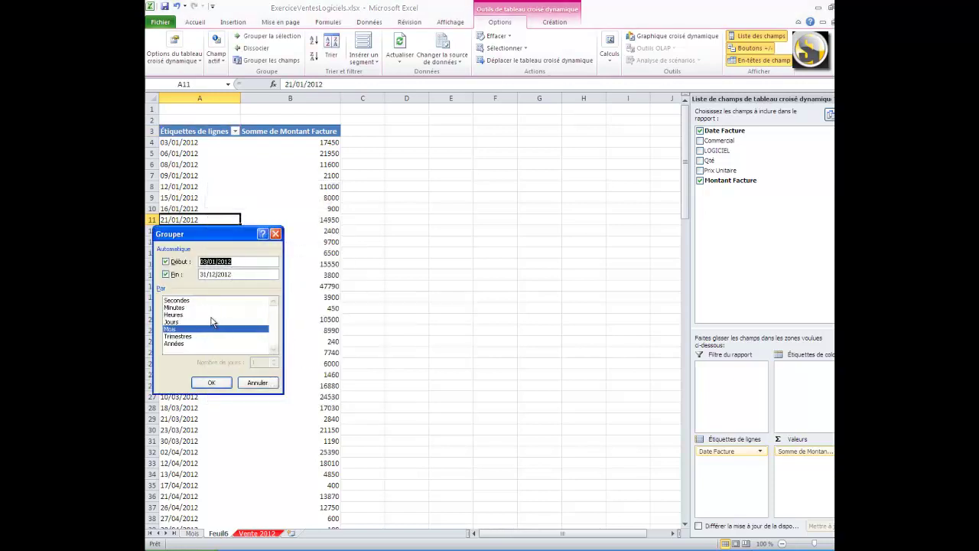
click(205, 337)
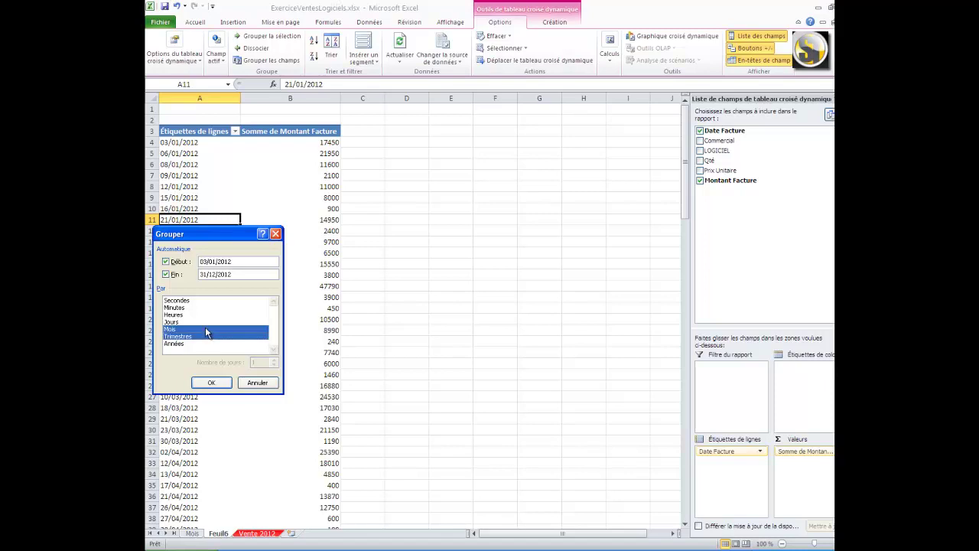
click(205, 330)
click(211, 383)
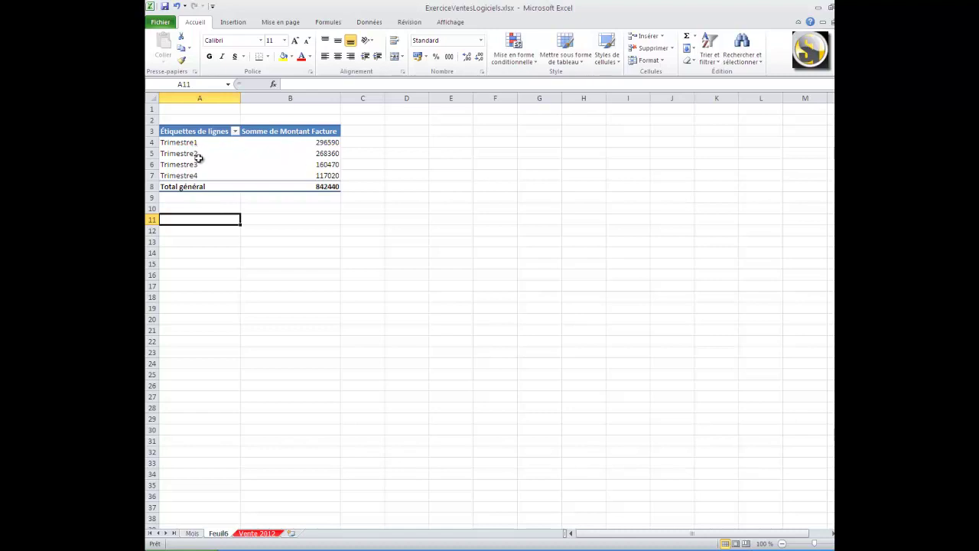
Revisit the Mois sheet, and examine which cells of Vente 2012 the defined names mois and trimestre refer to
click(192, 533)
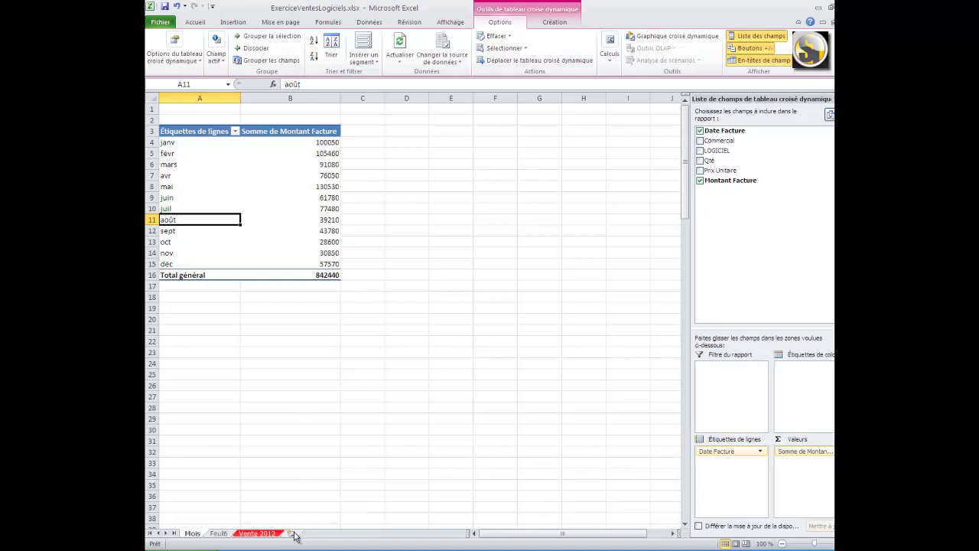
click(258, 534)
click(287, 342)
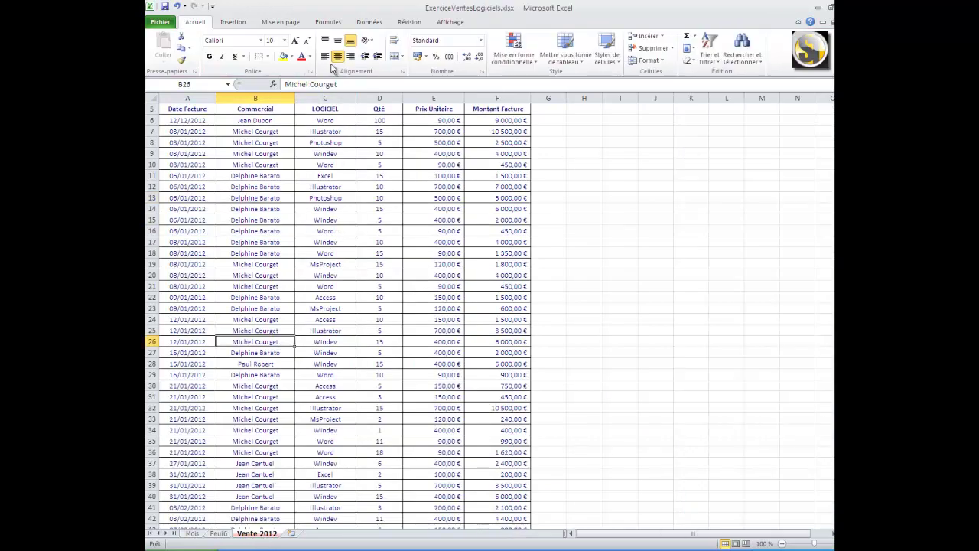
click(328, 23)
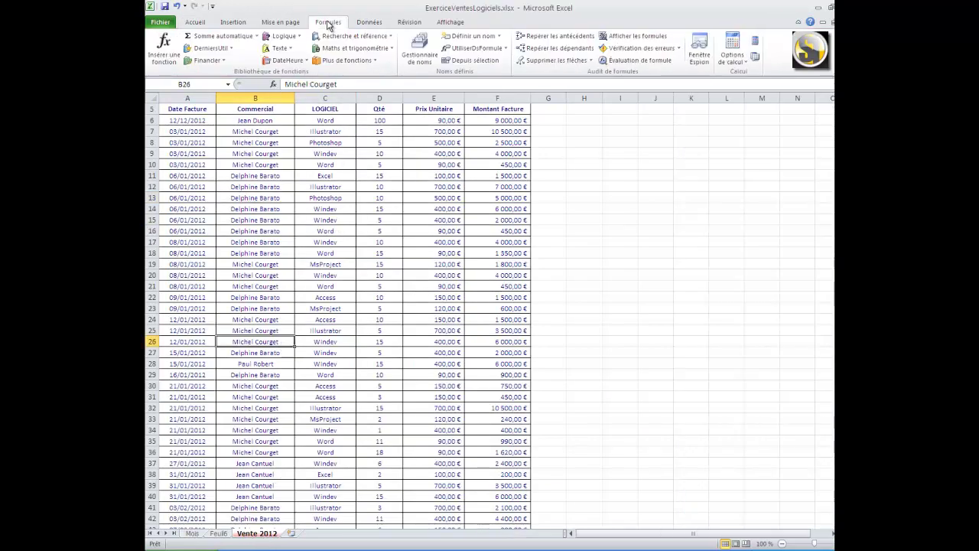
click(418, 47)
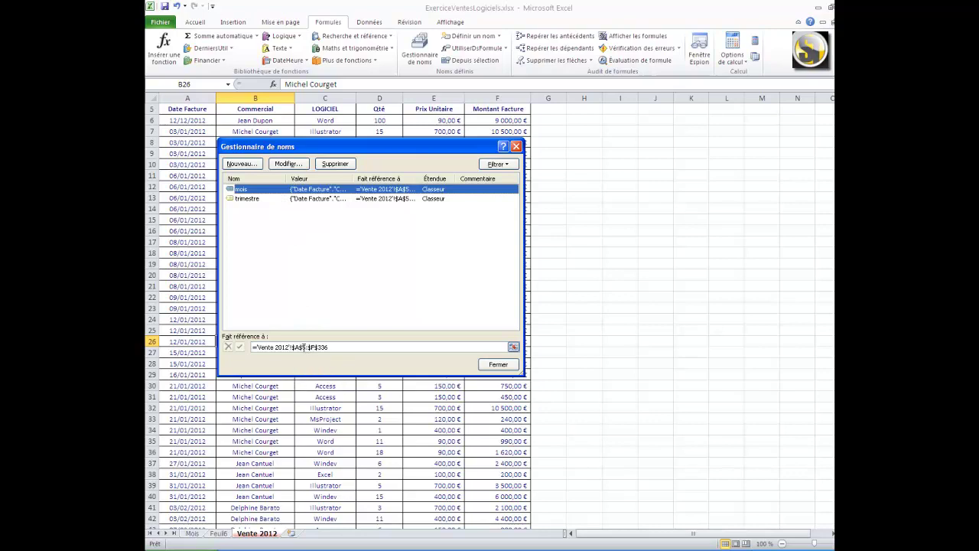
click(335, 347)
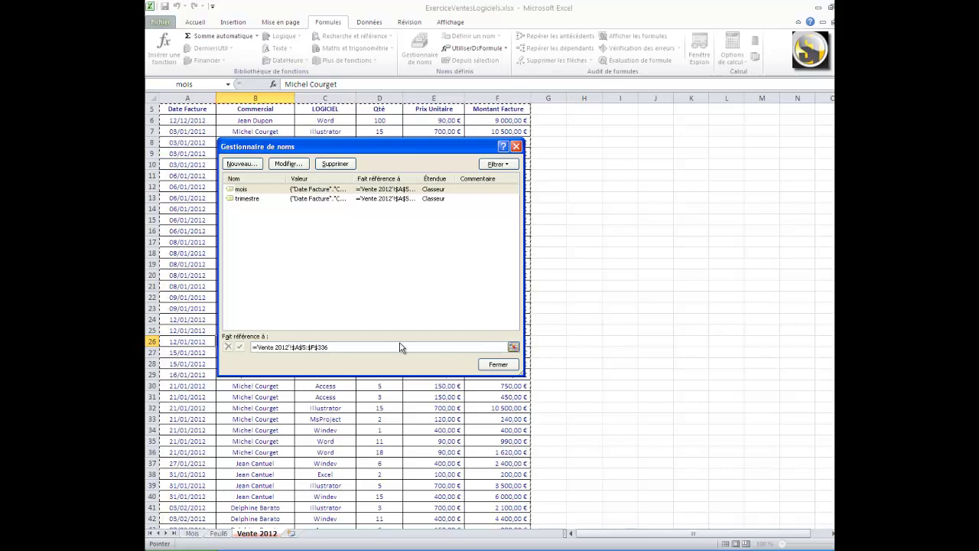
click(279, 199)
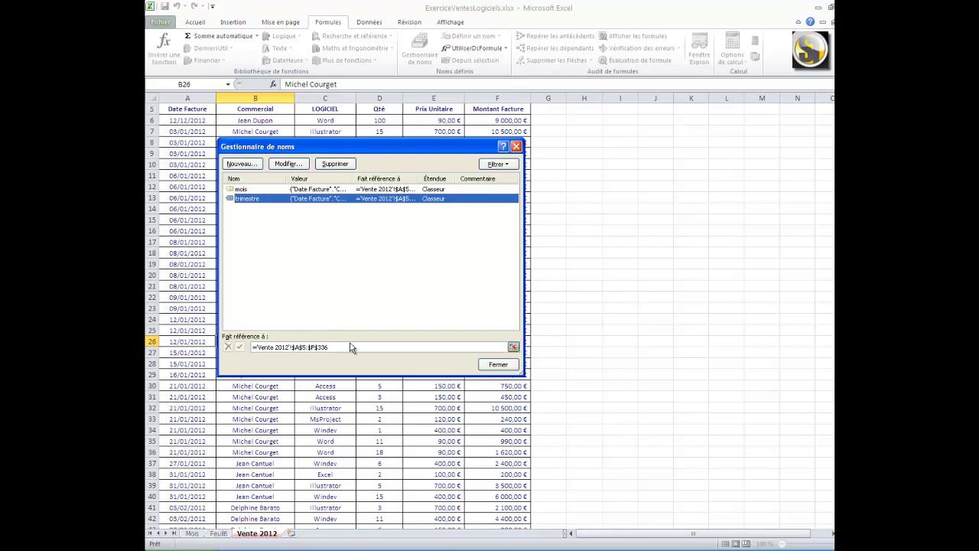
click(490, 366)
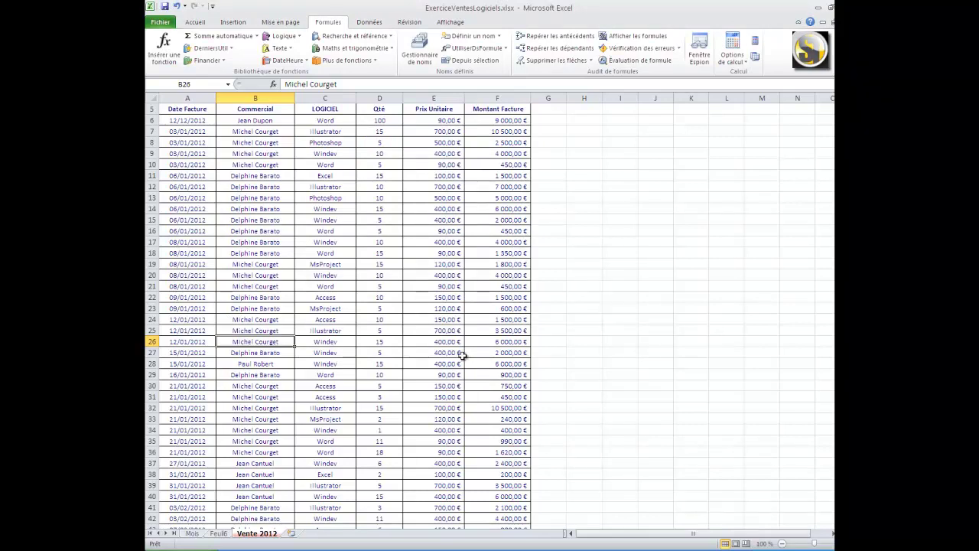
Select the whole sales table and review the settings for defining a new name, without creating one
scroll(458, 352, up, 2)
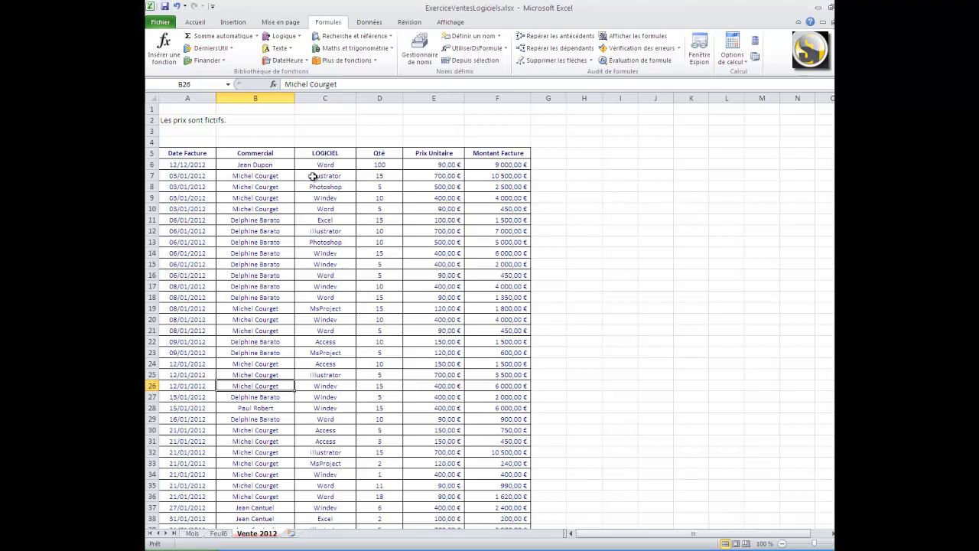
click(325, 232)
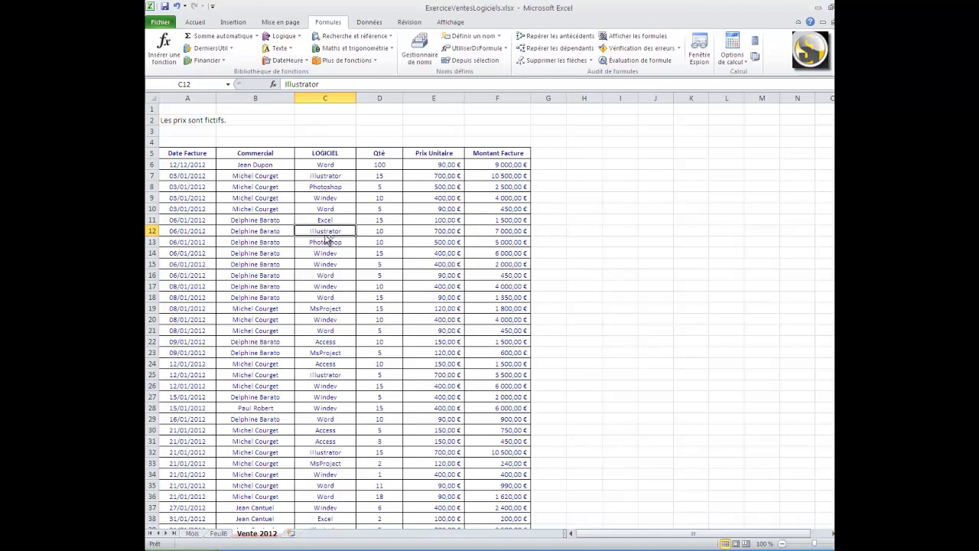
key(ctrl+a)
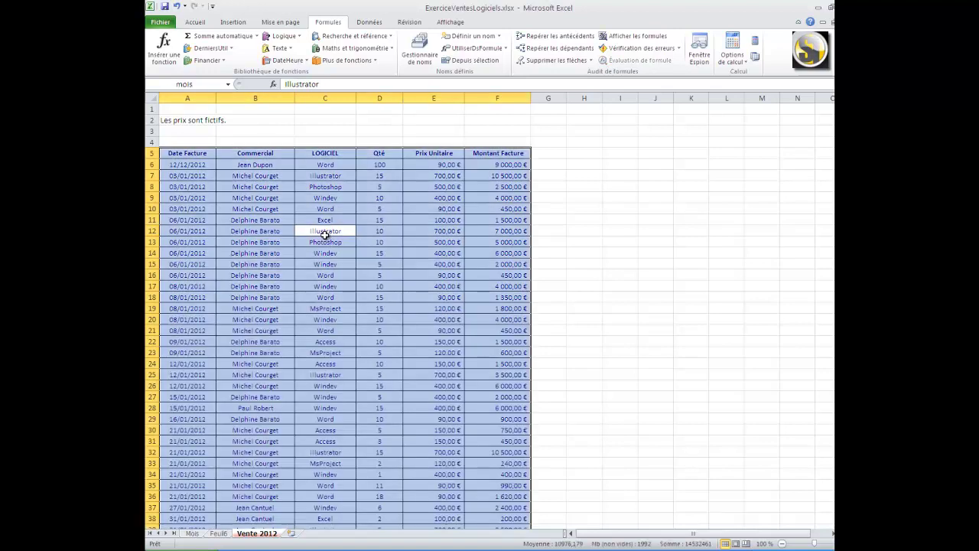
click(476, 37)
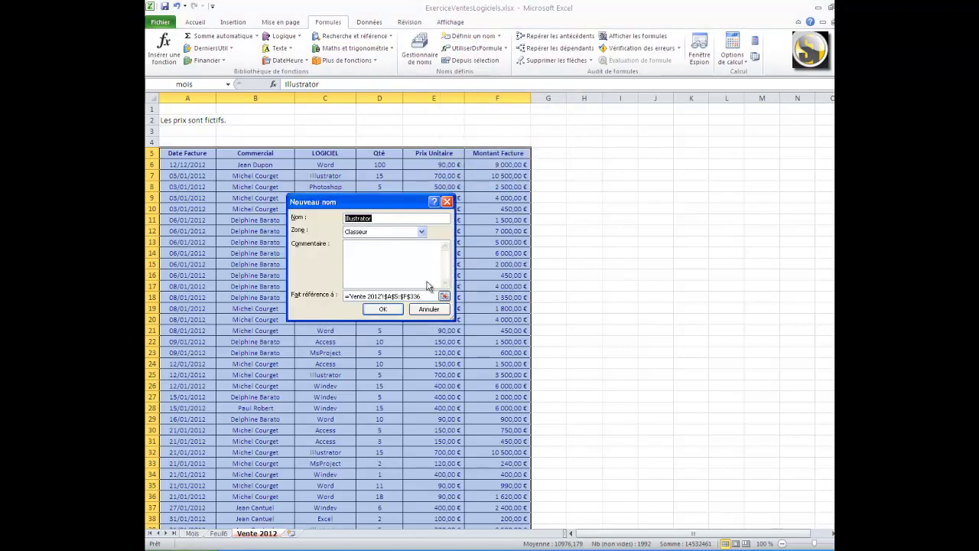
click(428, 309)
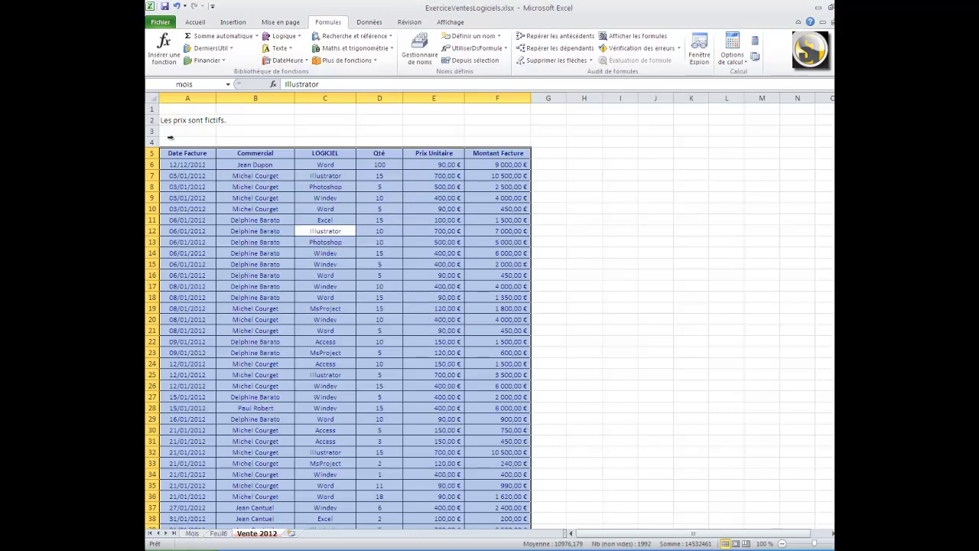
click(212, 88)
click(297, 207)
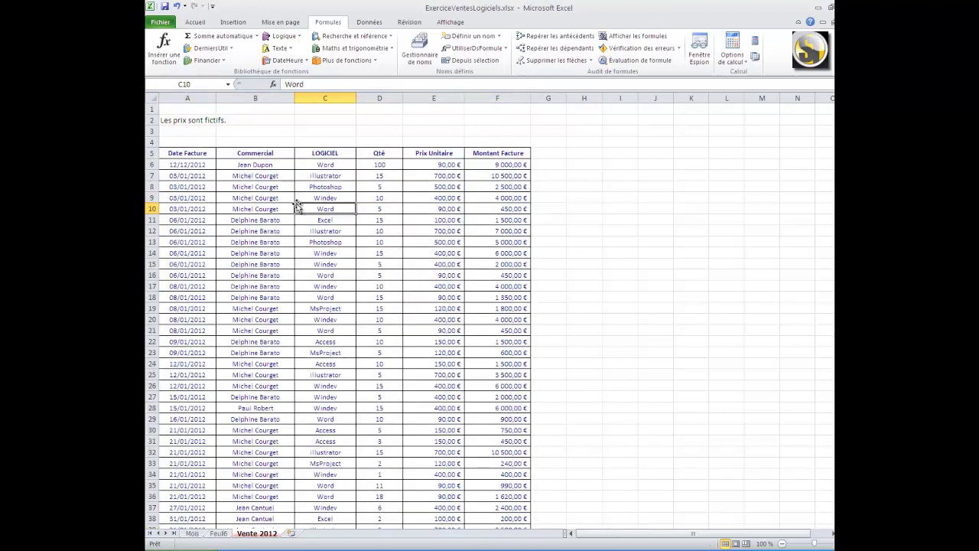